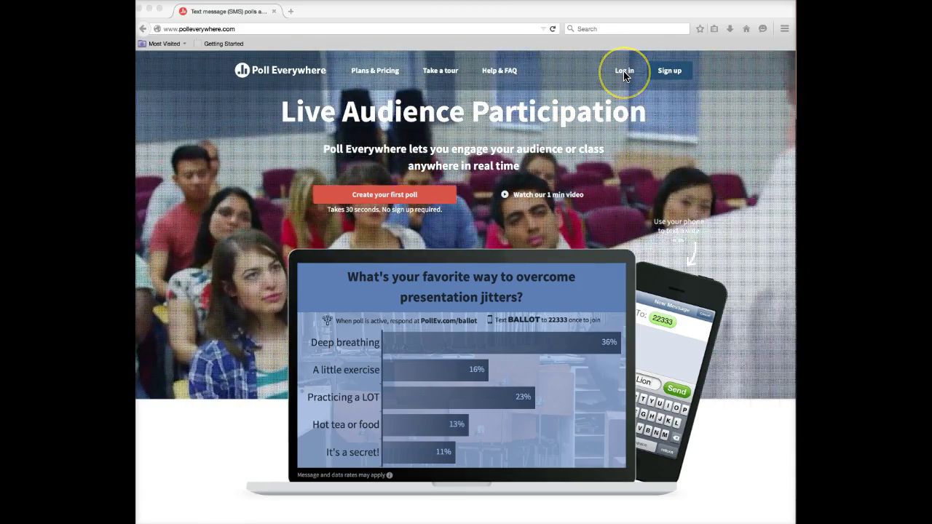
Log in to the Poll Everywhere account with the saved e-mail and the account password, dismissing the offer to remember the password
left_click(625, 73)
left_click(623, 73)
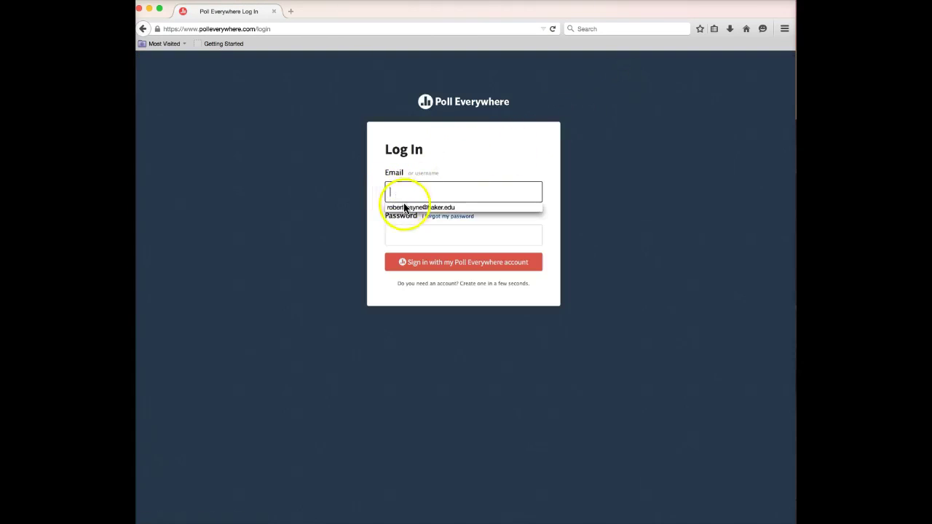
left_click(404, 207)
left_click(398, 242)
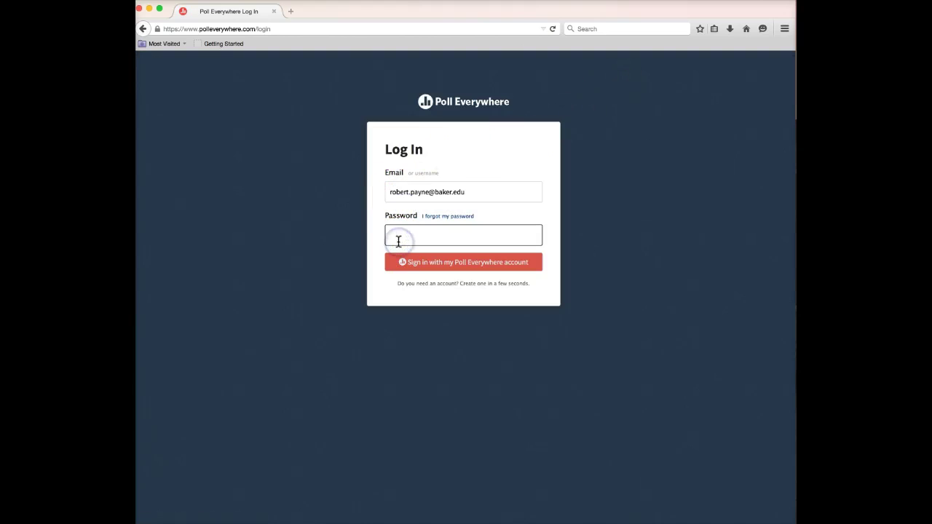
left_click(432, 262)
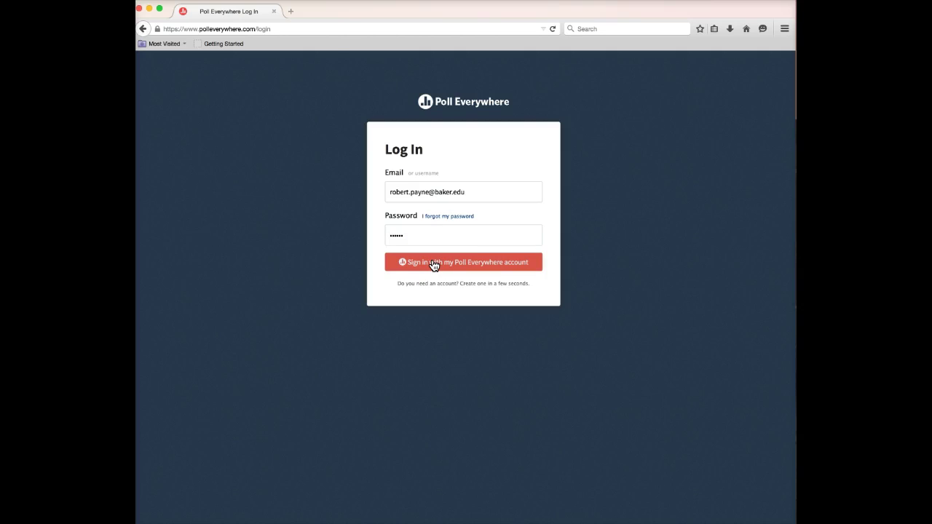
left_click(434, 265)
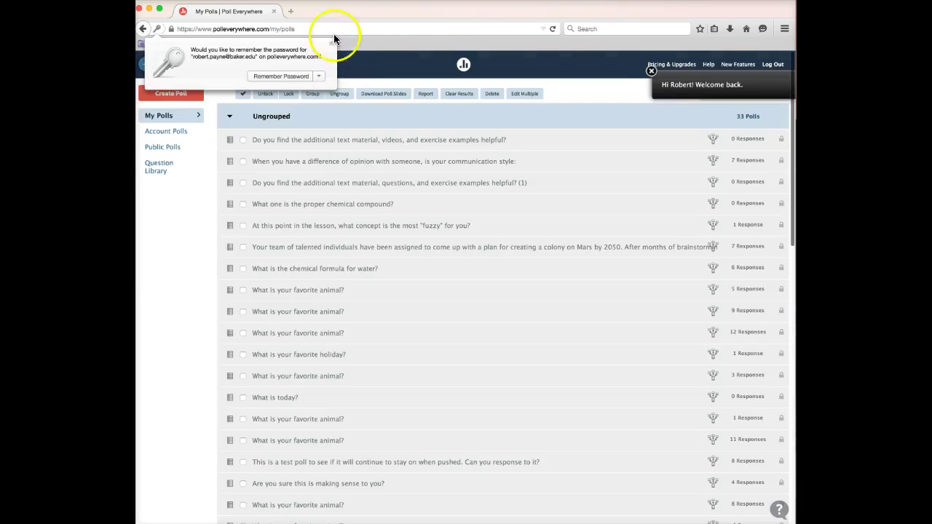
left_click(330, 42)
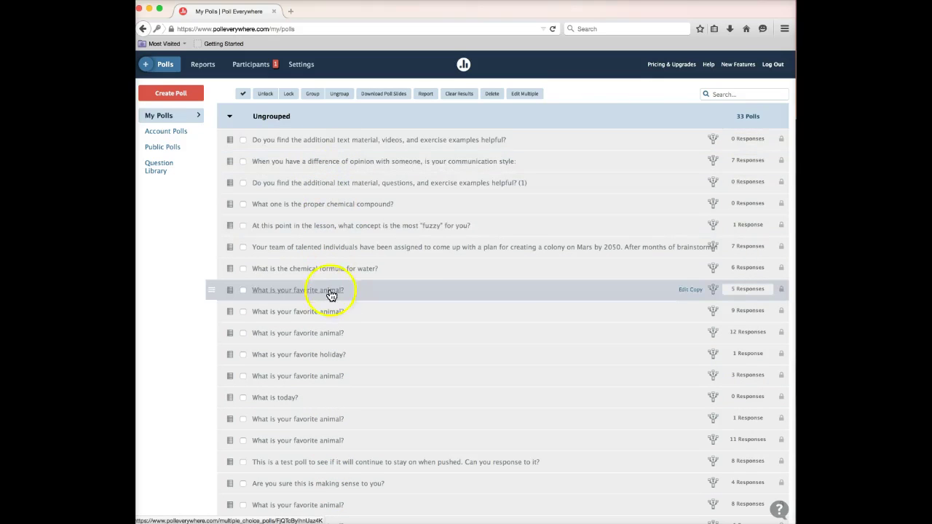
Look through the full list of existing ungrouped polls in My Polls
scroll(328, 301, "down", 10)
scroll(330, 302, "down", 3)
scroll(330, 302, "up", 10)
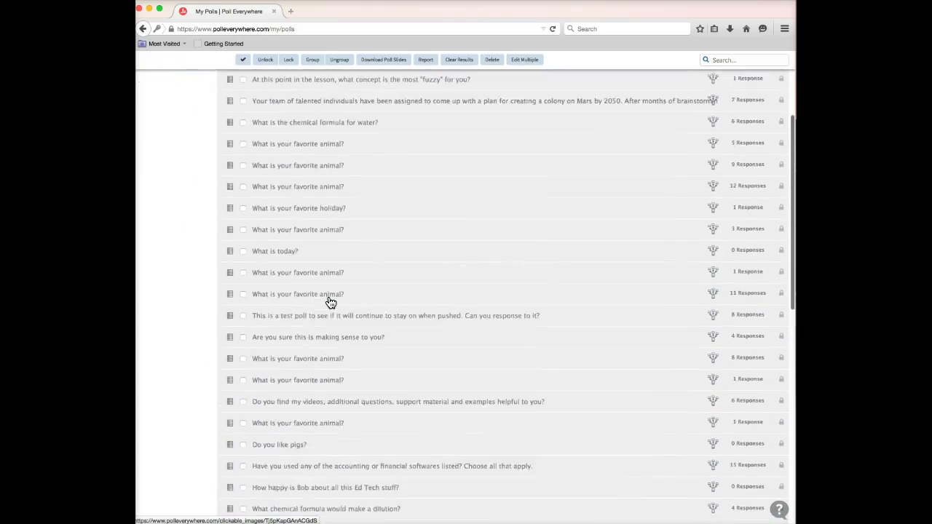
scroll(330, 303, "up", 3)
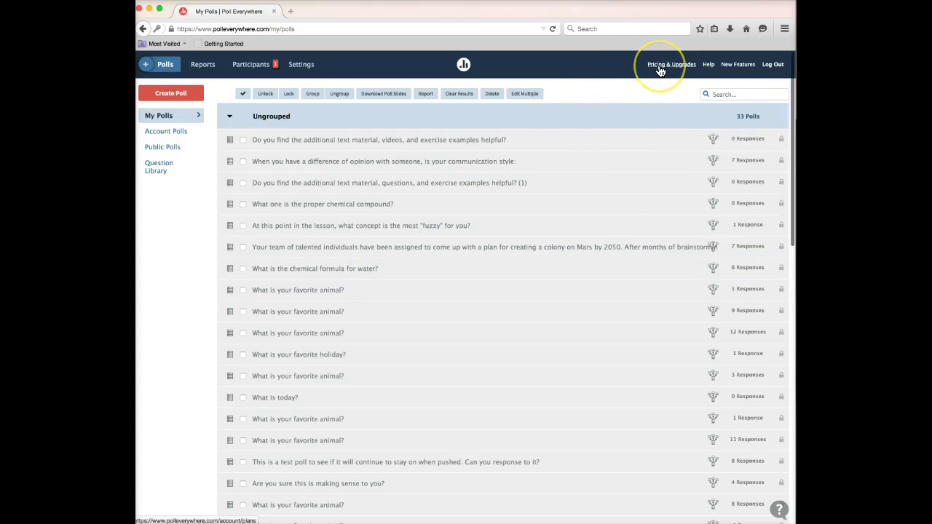
left_click(604, 99)
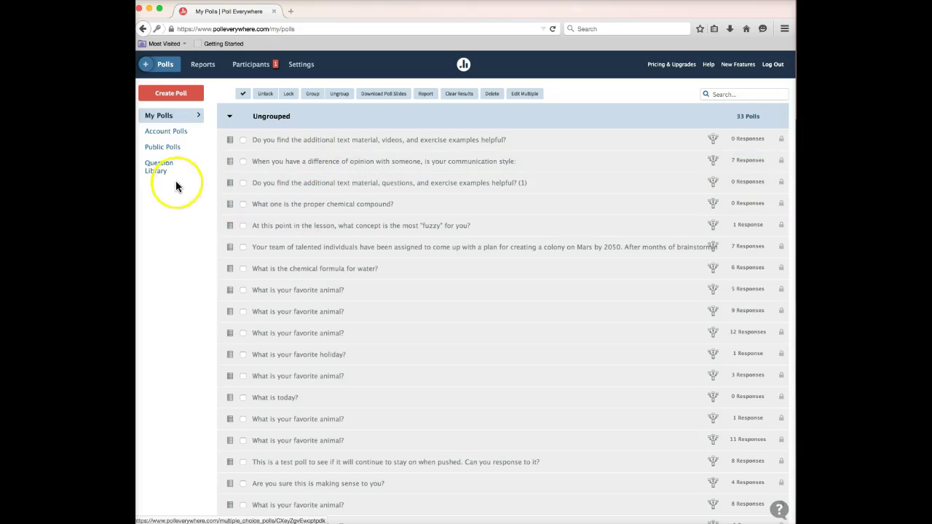
View the subjects offered in the Question Library and return to the My Polls list
left_click(156, 169)
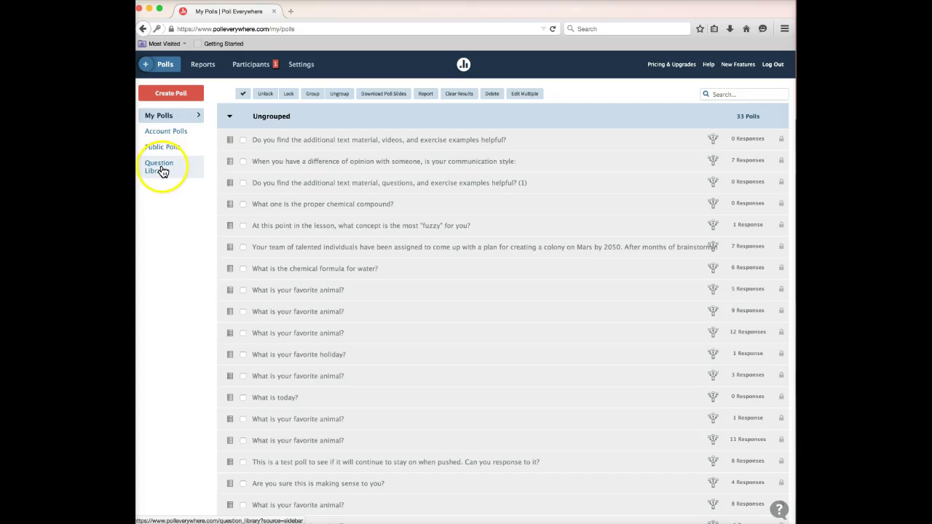
left_click(162, 170)
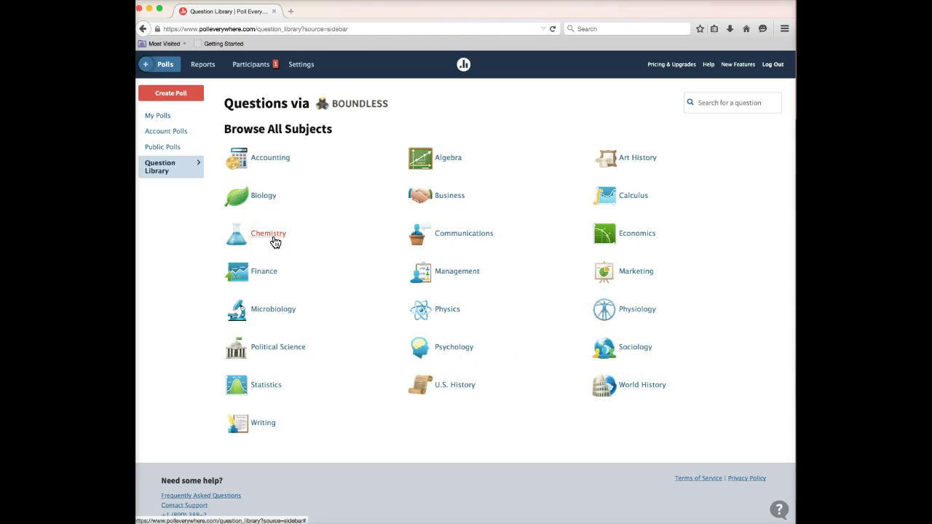
left_click(160, 120)
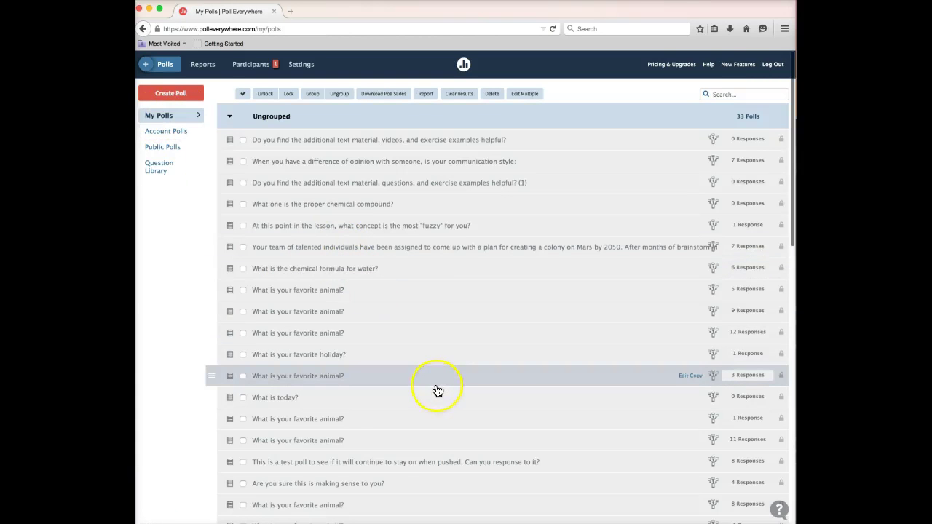
scroll(437, 392, "down", 3)
scroll(437, 391, "up", 3)
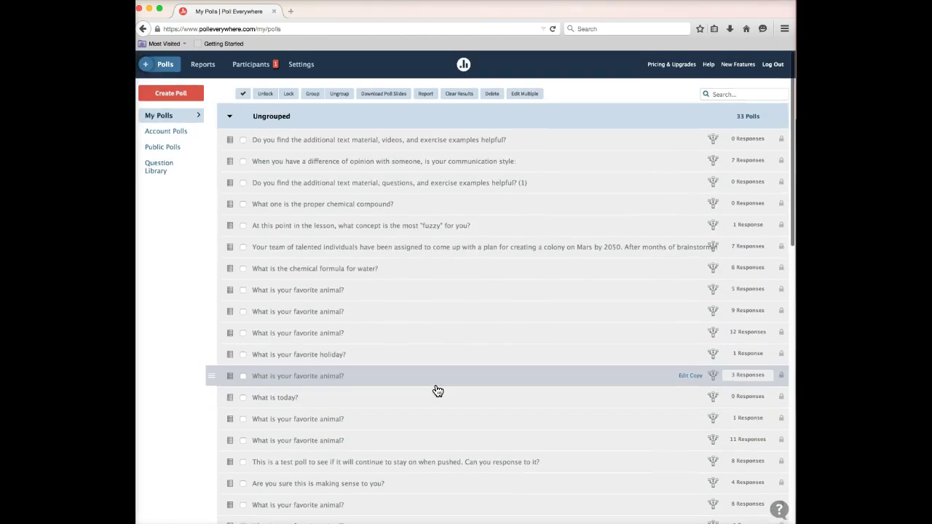
scroll(437, 391, "down", 7)
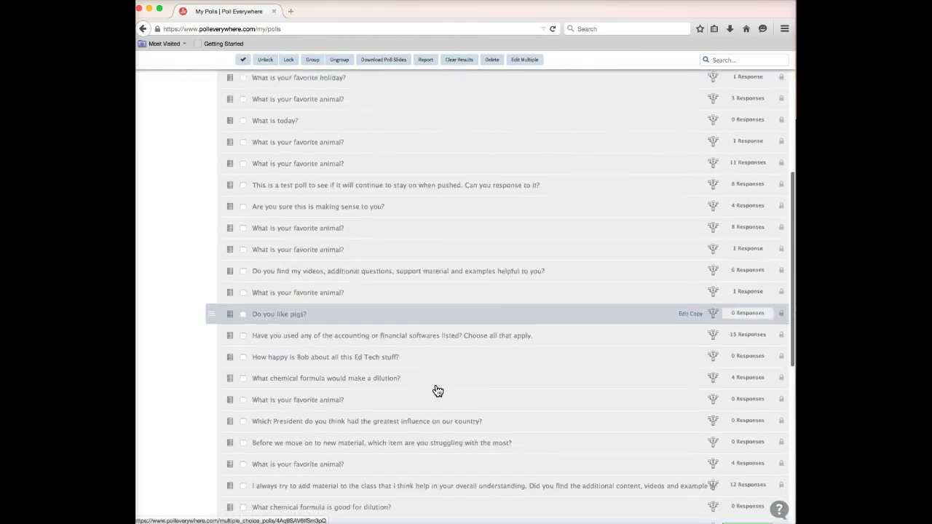
scroll(437, 391, "up", 7)
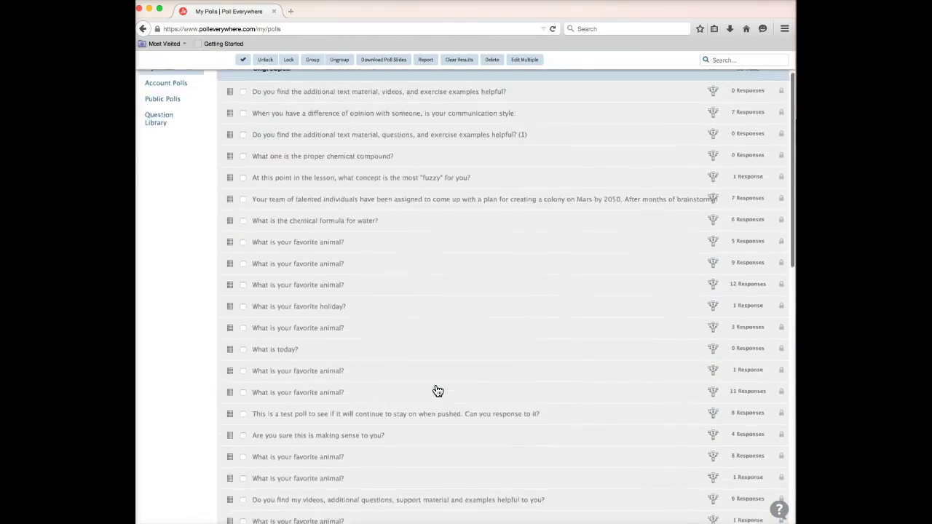
left_click(433, 387)
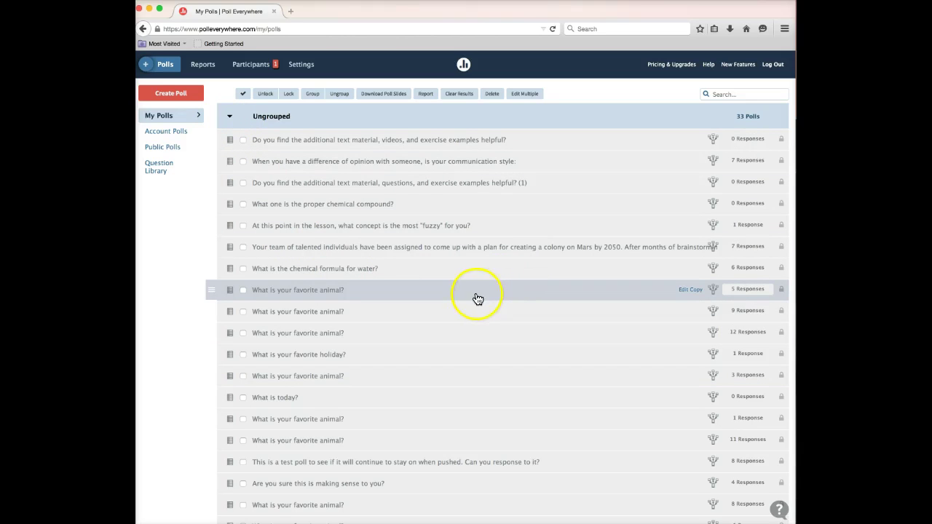
Start a new poll with the question: Click/touch on the "flying buttresses" of the Notre Dame Cathedral
left_click(176, 96)
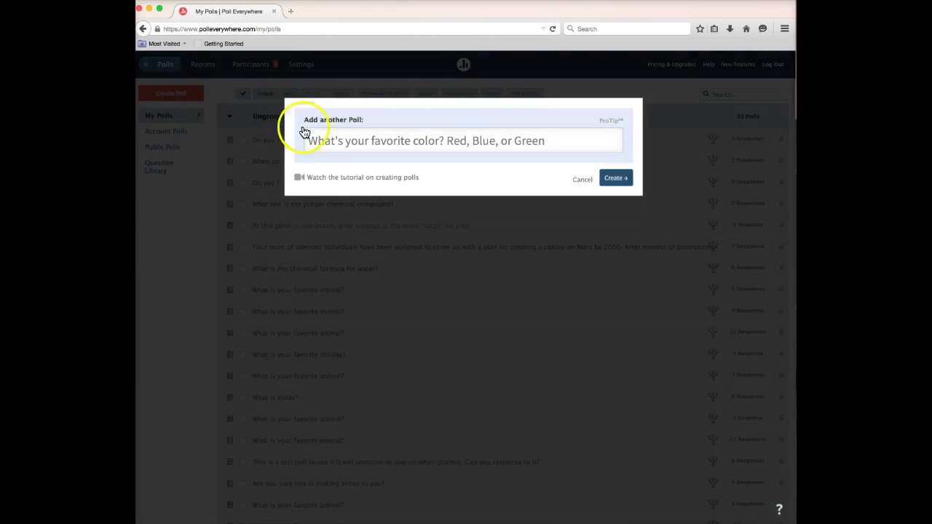
left_click(319, 140)
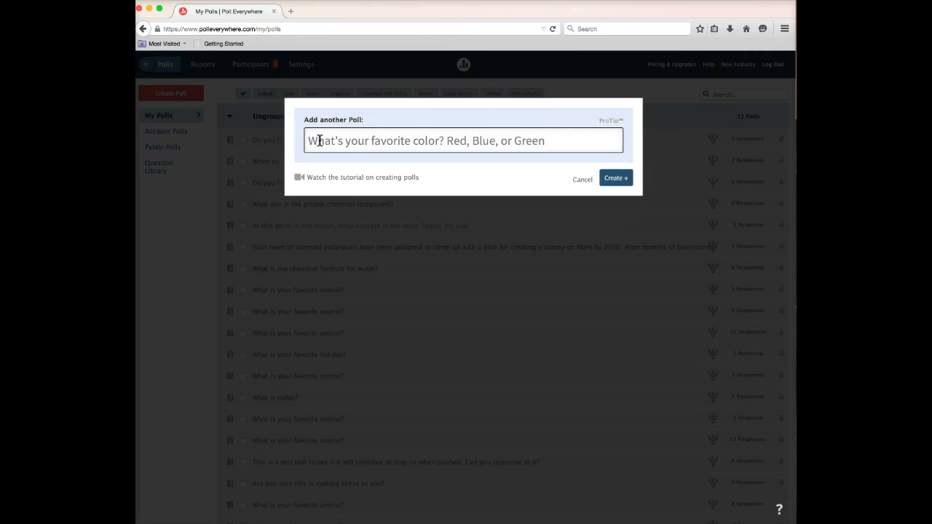
type("Cl")
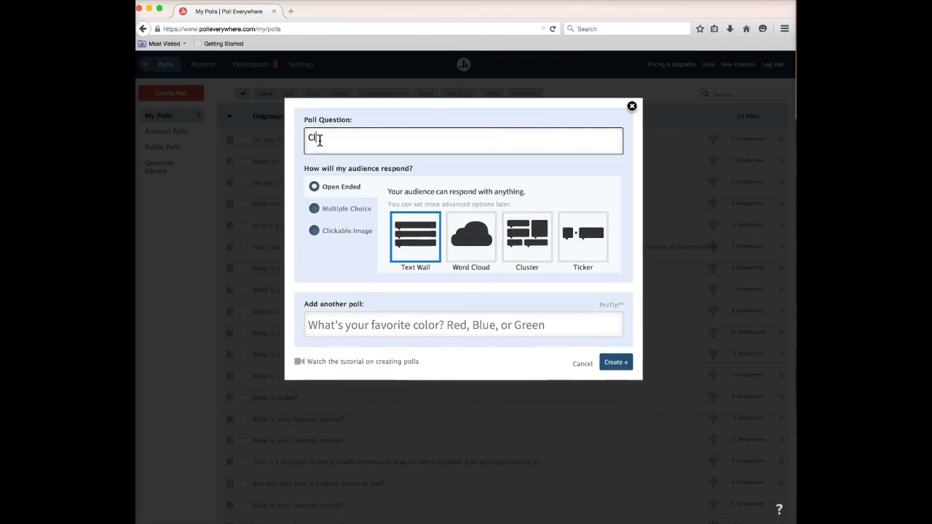
type("ick on")
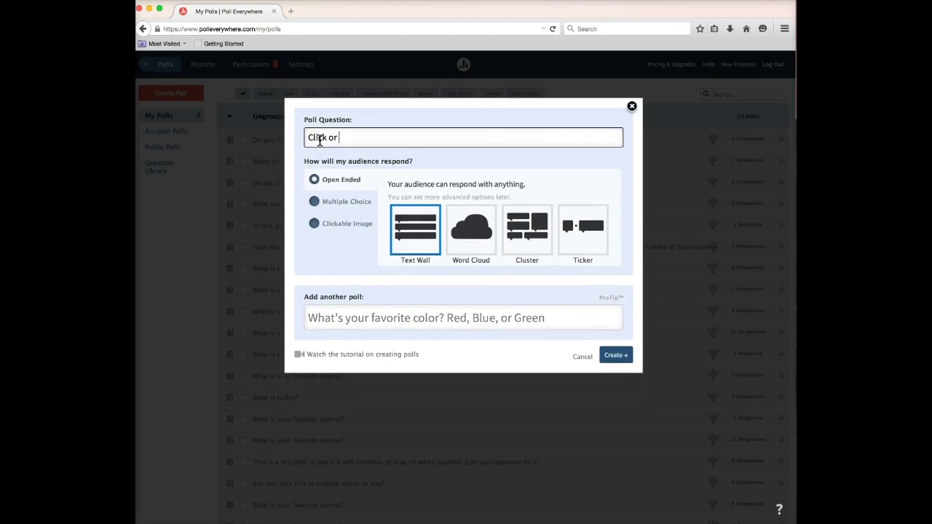
key("BackSpace")
key("BackSpace")
key("BackSpace")
type("/touch")
type("on the")
key("BackSpace")
type("\"flying ")
type("buttresse")
type("s\" of the N")
type("otre Dame")
type(" Cathedral")
type("/")
key("BackSpace")
type(".")
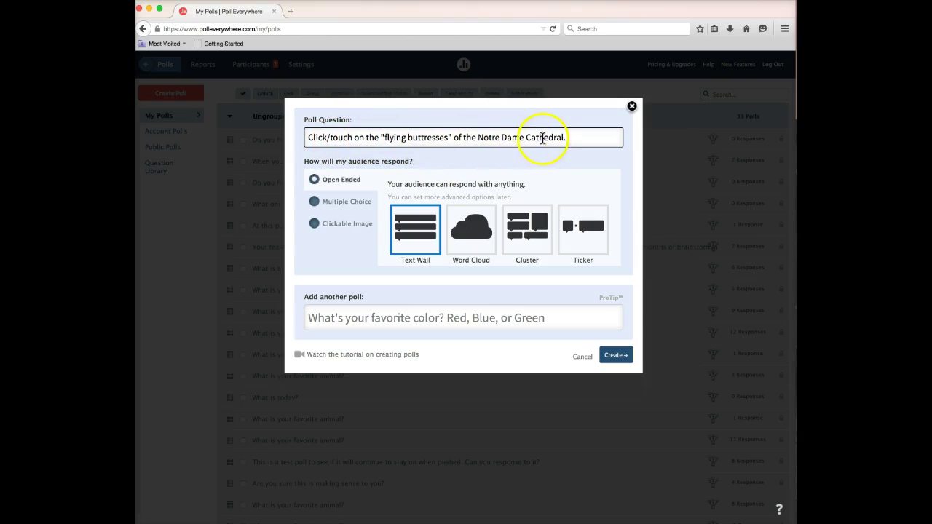
Set the audience response type of the new poll to Clickable Image
left_click(315, 204)
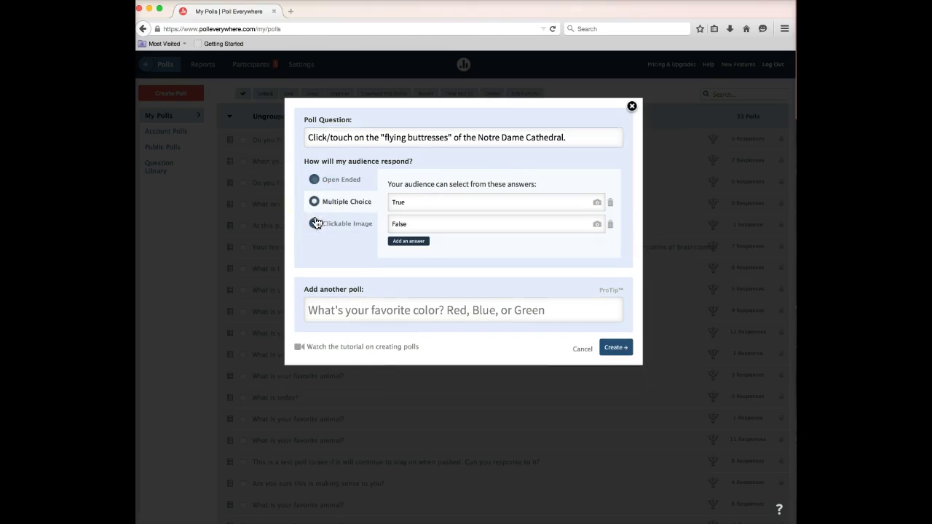
left_click(315, 225)
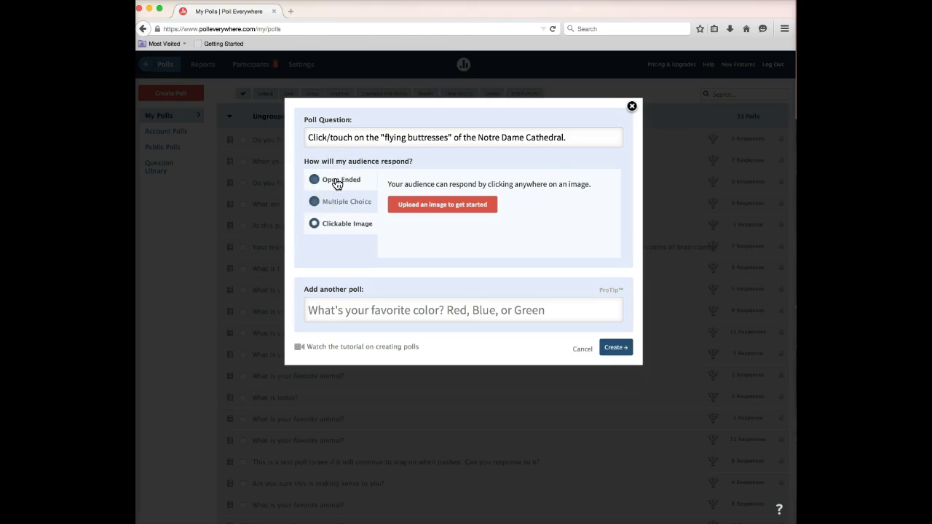
left_click(334, 228)
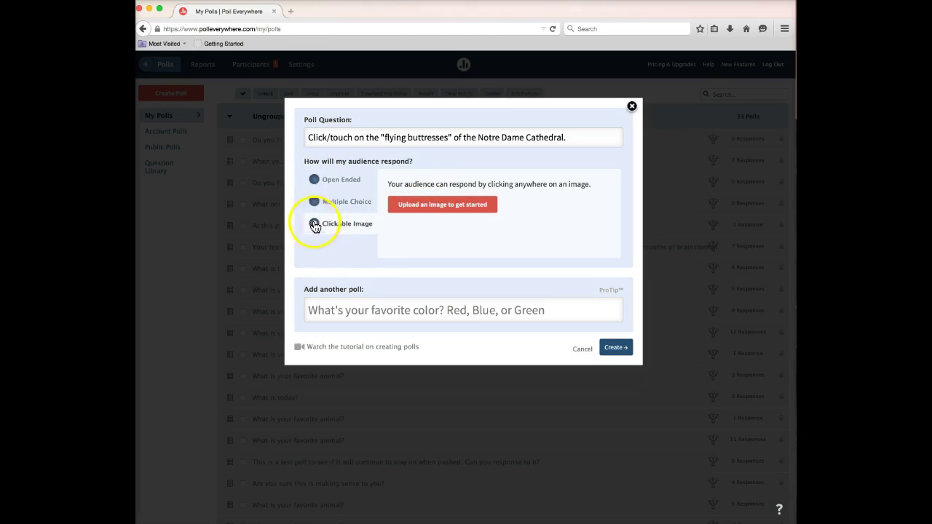
Upload notre-dame-cathedral.jpg from the Documents folder as the clickable image and create the poll
left_click(449, 209)
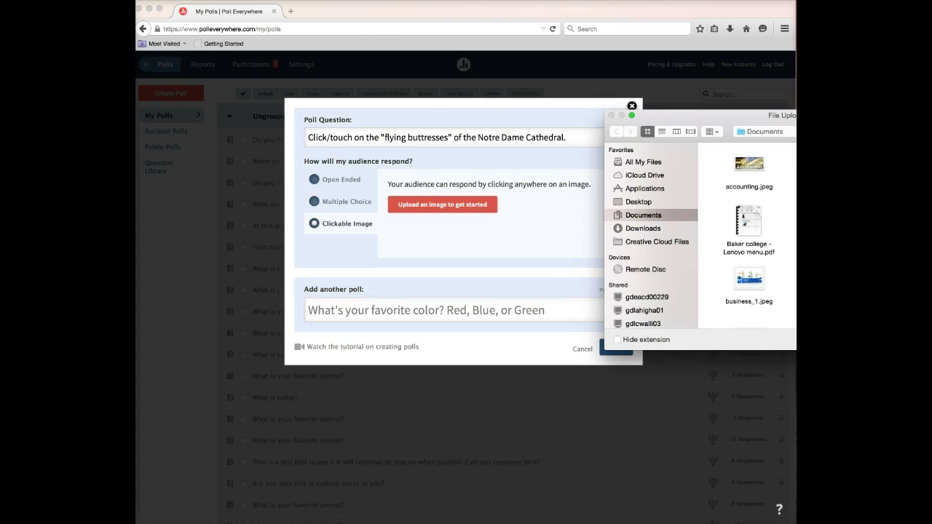
scroll(749, 241, "down", 10)
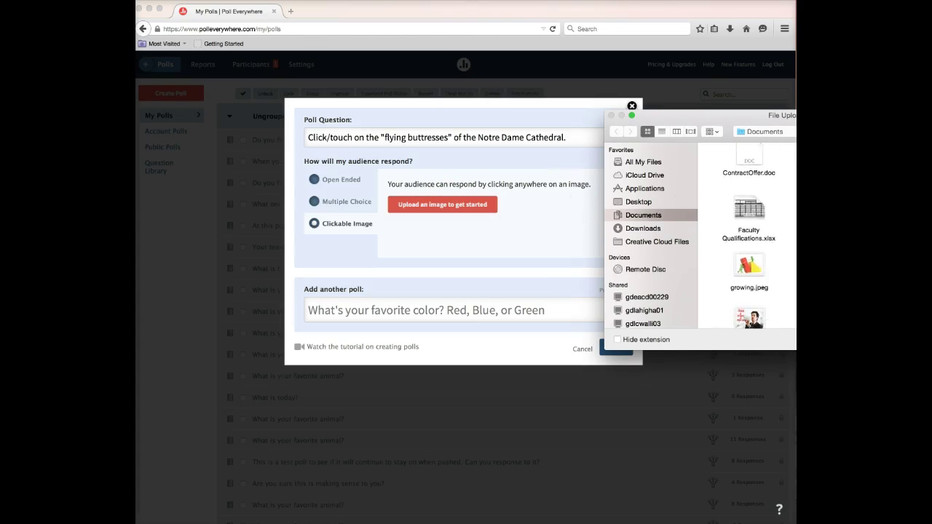
scroll(794, 281, "down", 5)
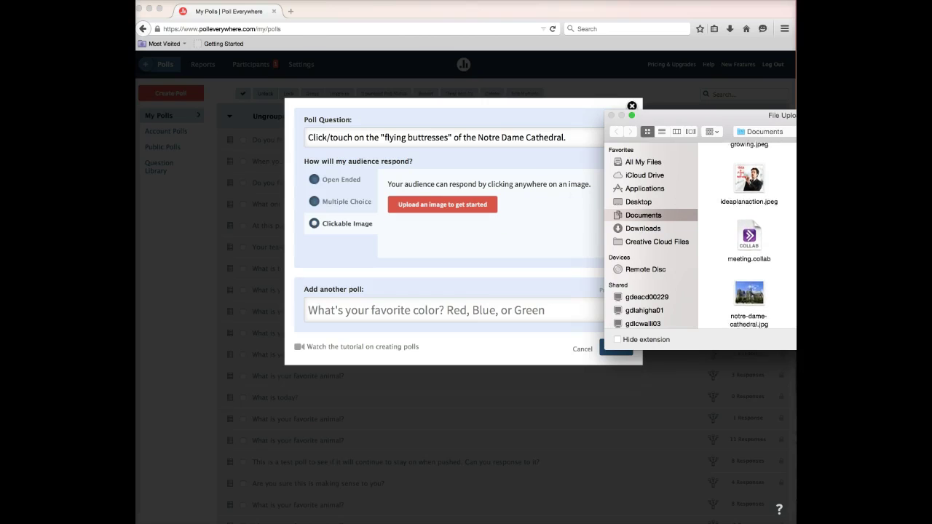
left_click(749, 284)
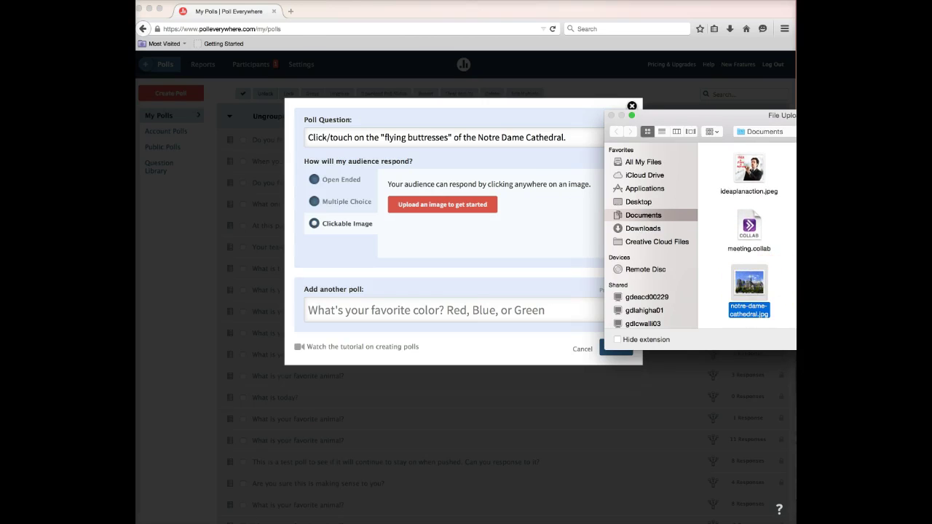
key("Return")
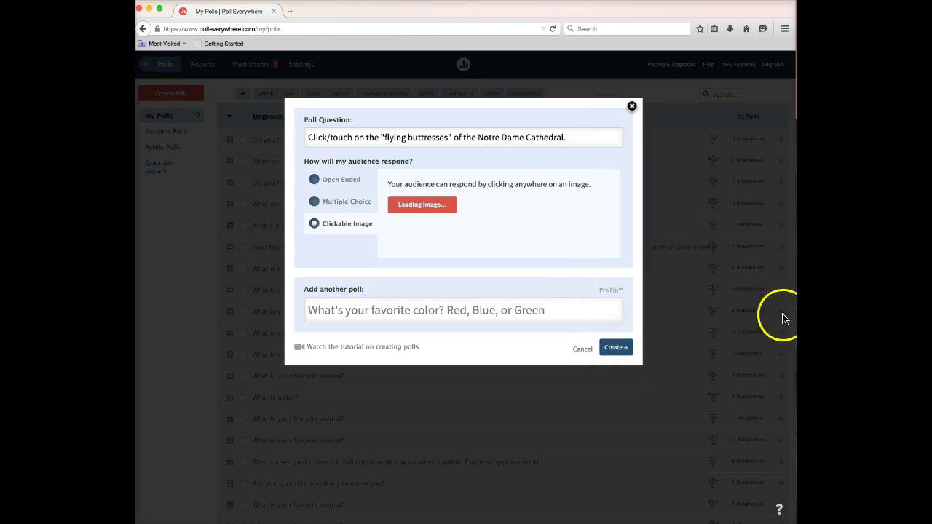
scroll(564, 342, "down", 2)
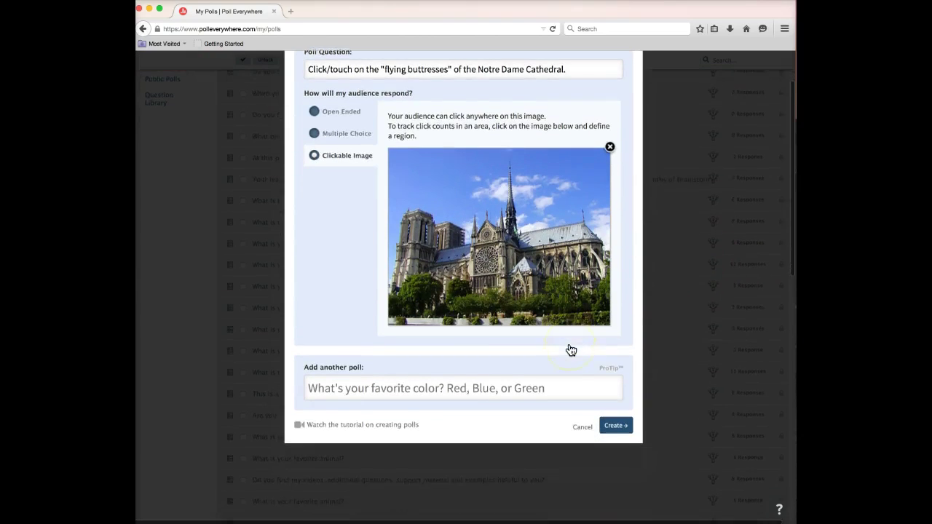
left_click(616, 418)
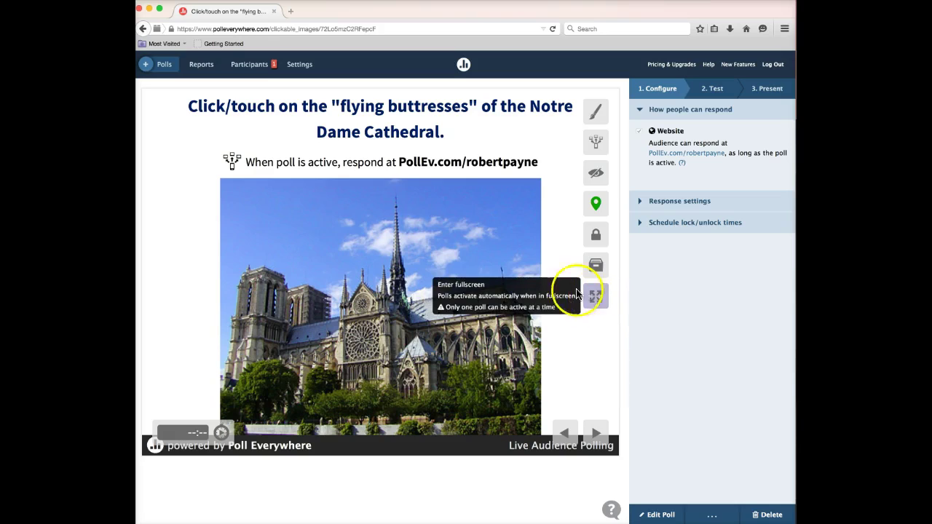
Open the poll's Visual Settings and review the How to Respond and Background options
left_click(595, 149)
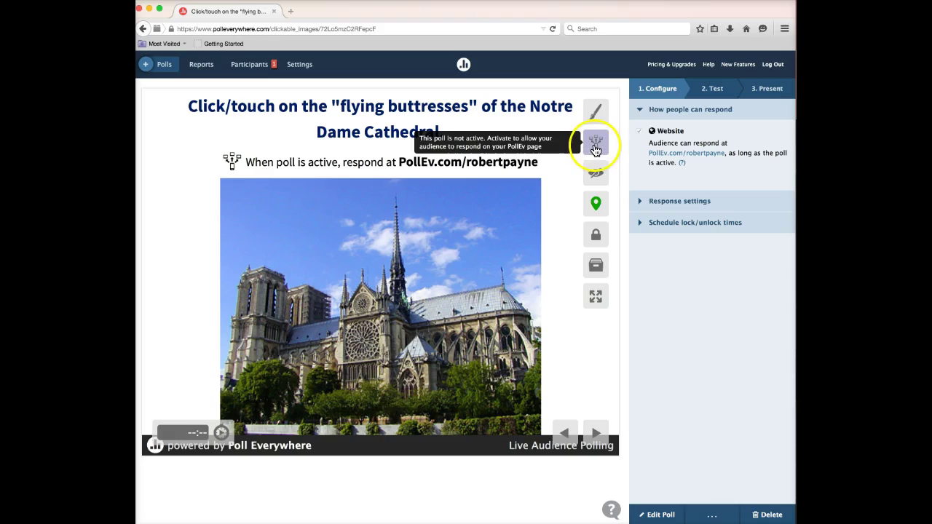
left_click(596, 304)
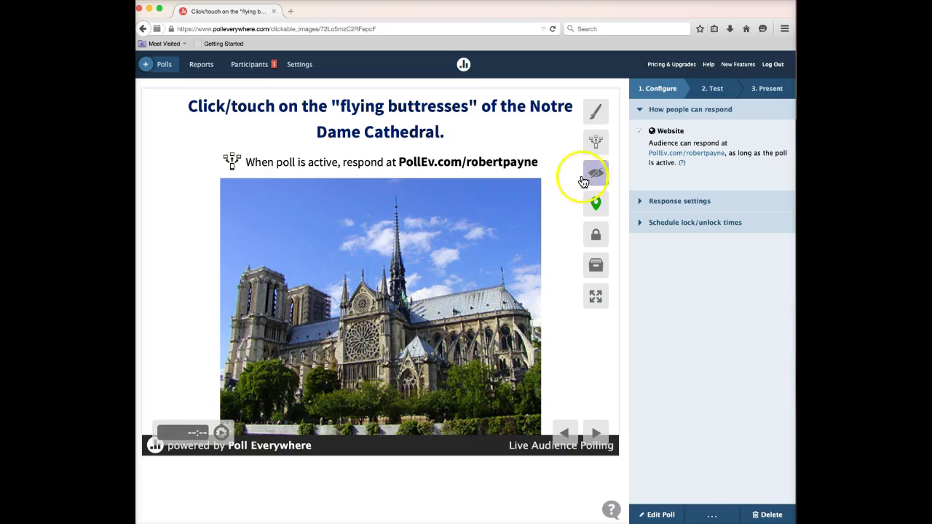
left_click(595, 114)
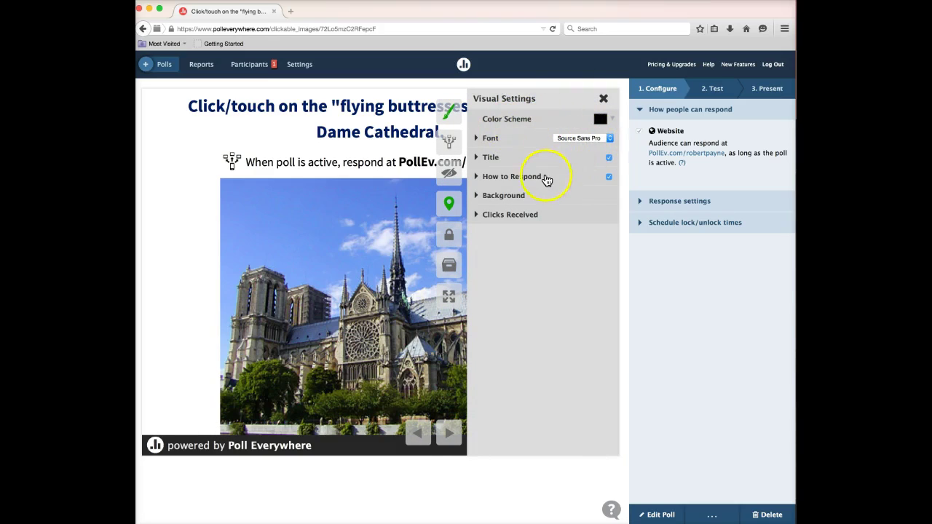
left_click(478, 178)
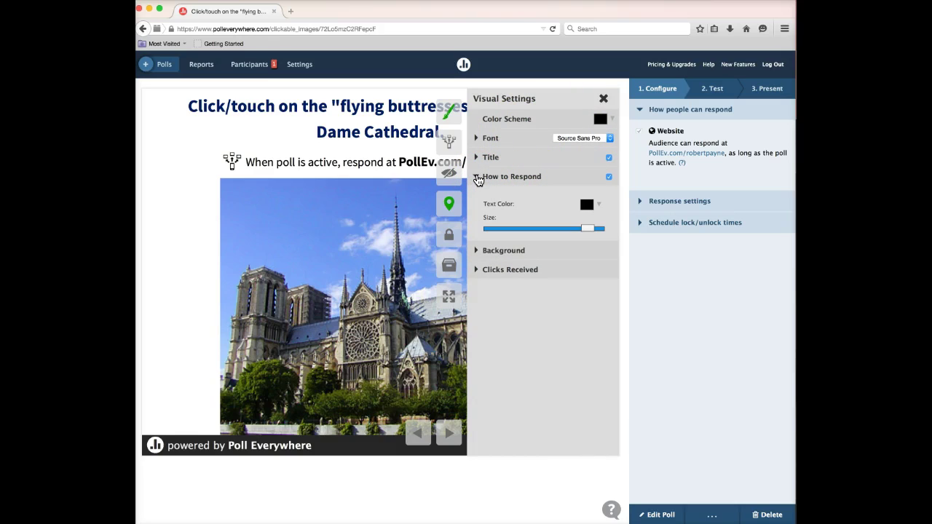
left_click(477, 179)
left_click(477, 196)
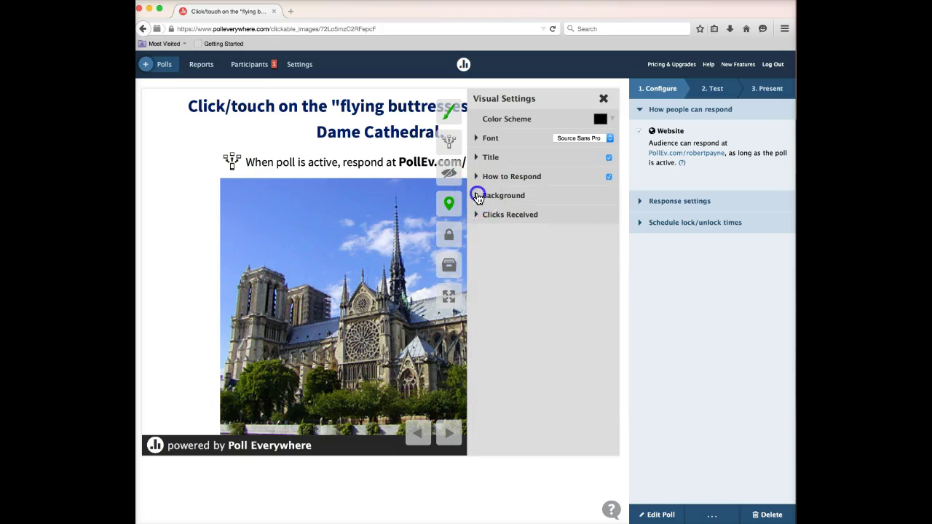
left_click(477, 195)
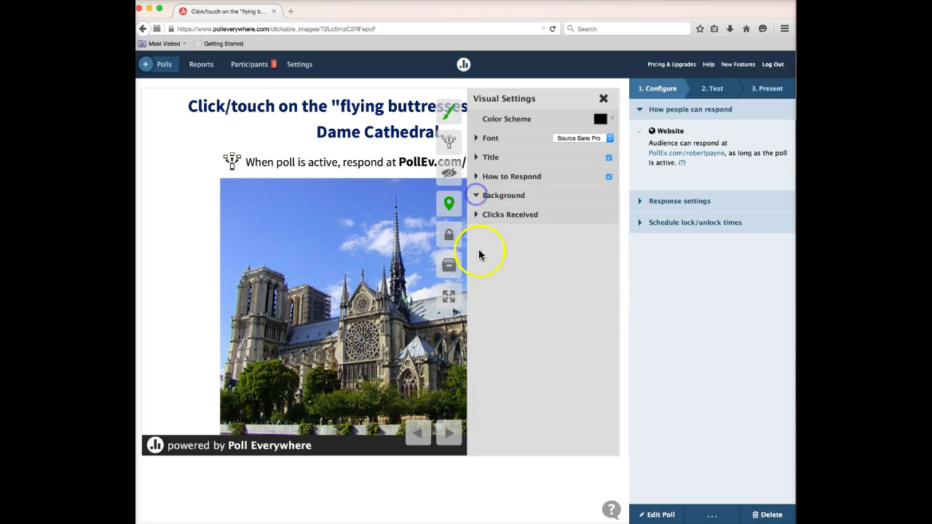
Set the poll's Clicks Received display to show total results and percentages, and close Visual Settings
left_click(477, 217)
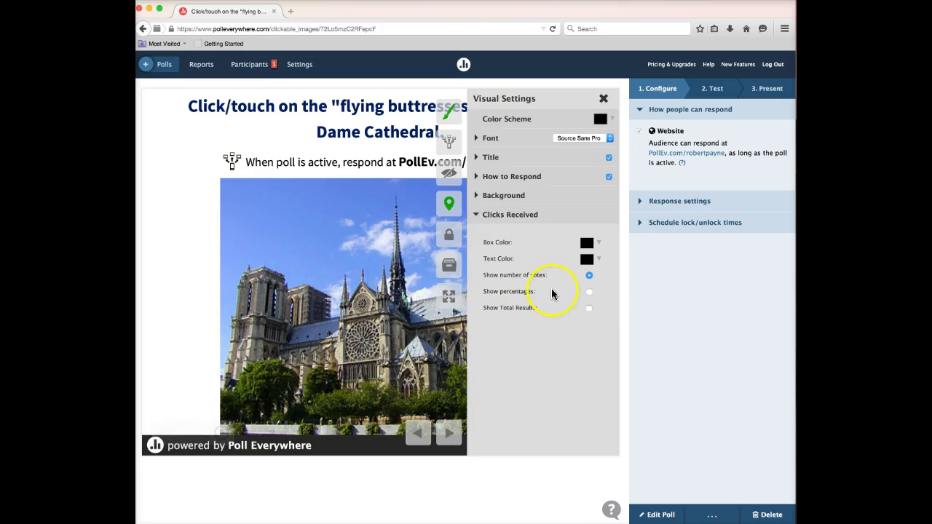
left_click(588, 308)
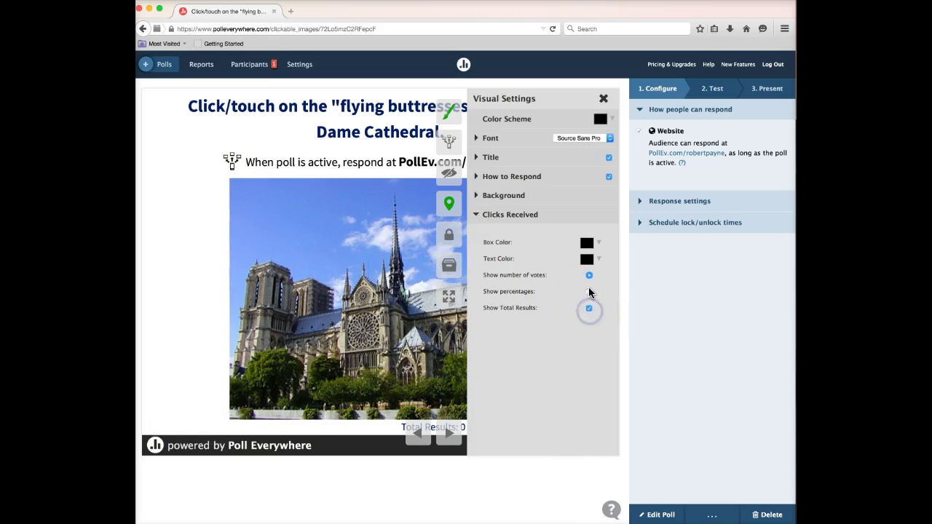
left_click(590, 292)
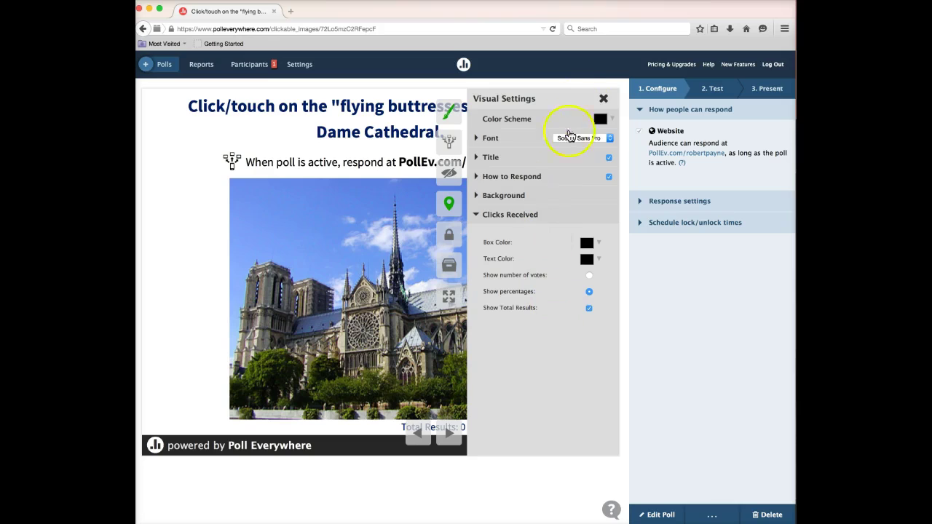
left_click(603, 99)
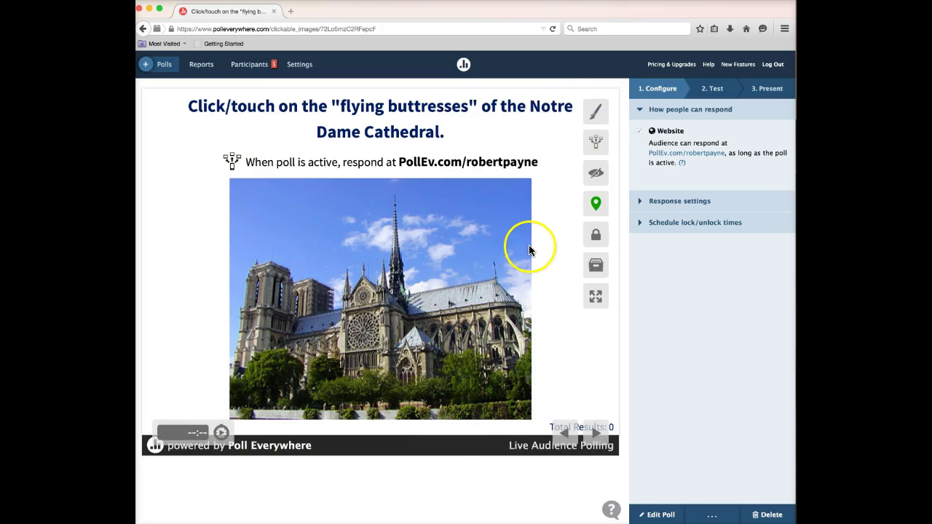
Activate the poll for the audience, and try hiding its click regions before showing them again
left_click(598, 144)
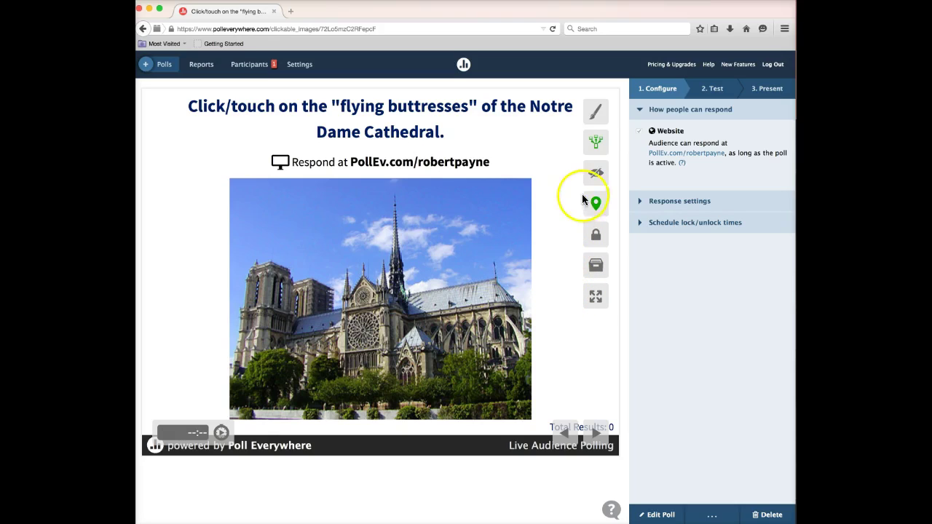
left_click(597, 176)
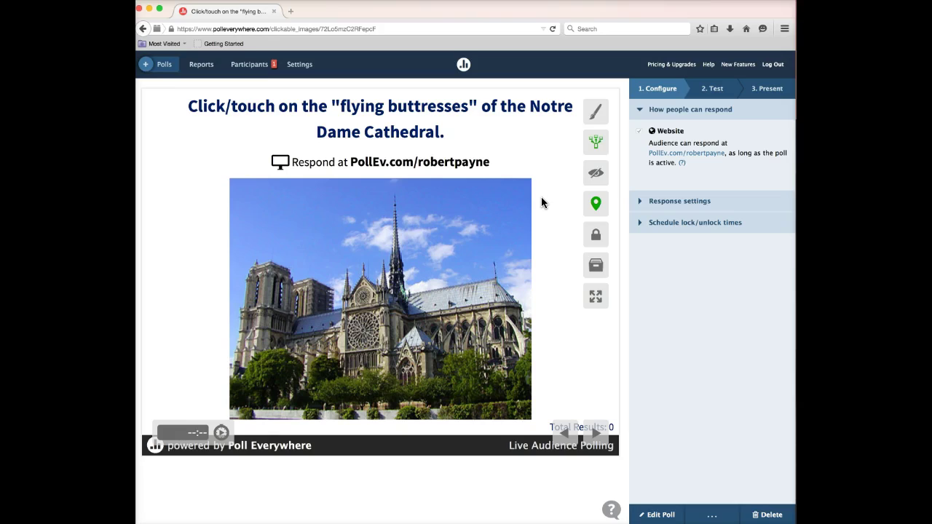
left_click(564, 181)
left_click(595, 175)
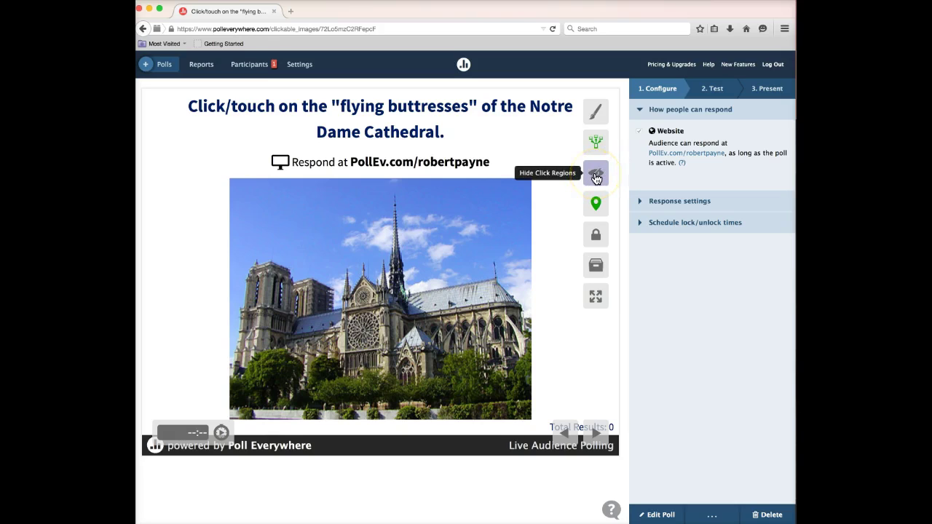
left_click(596, 173)
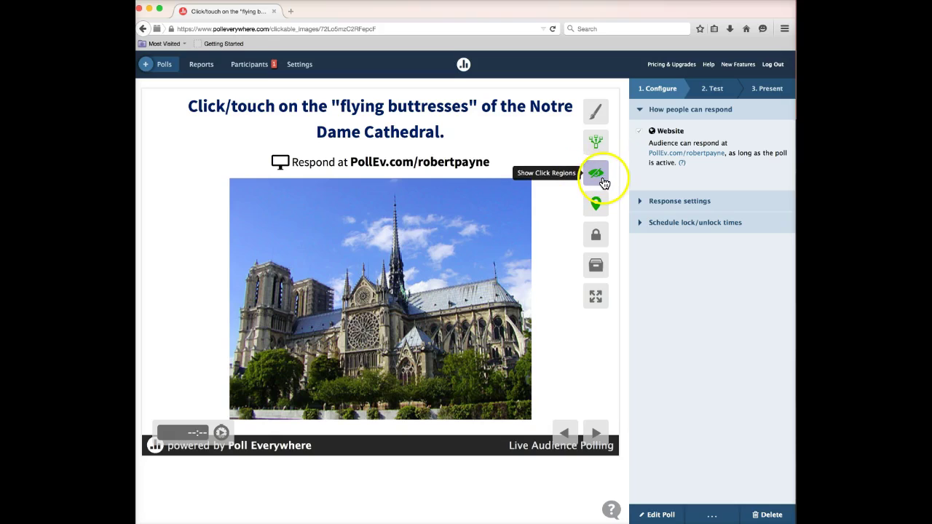
left_click(597, 177)
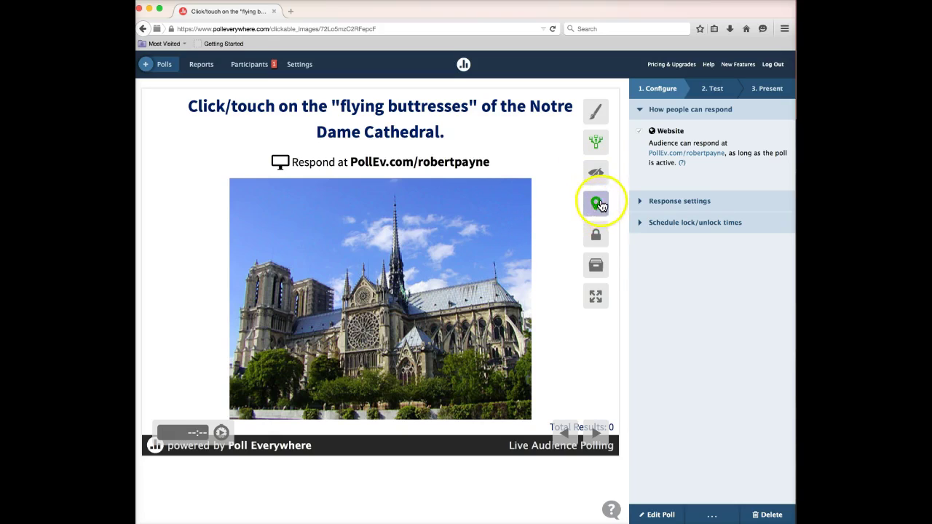
Hide the click markers on the Notre Dame poll image
left_click(597, 208)
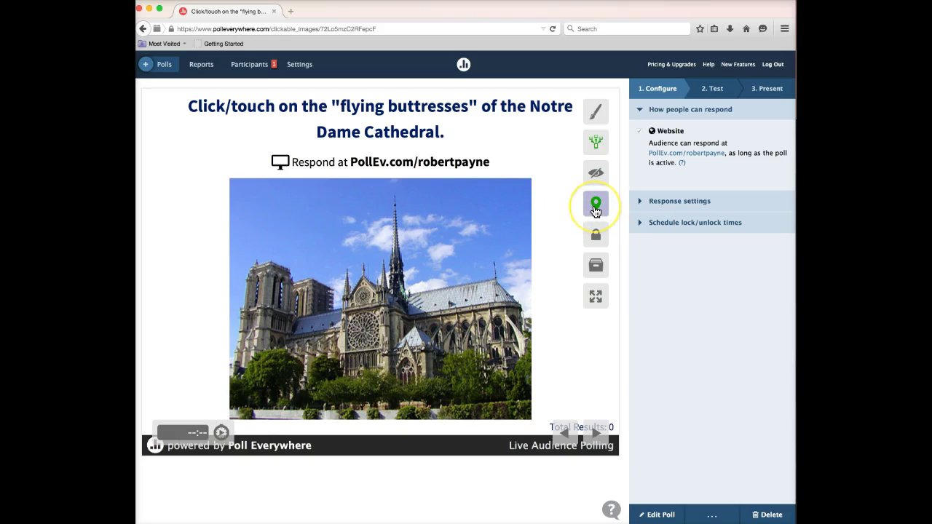
left_click(596, 209)
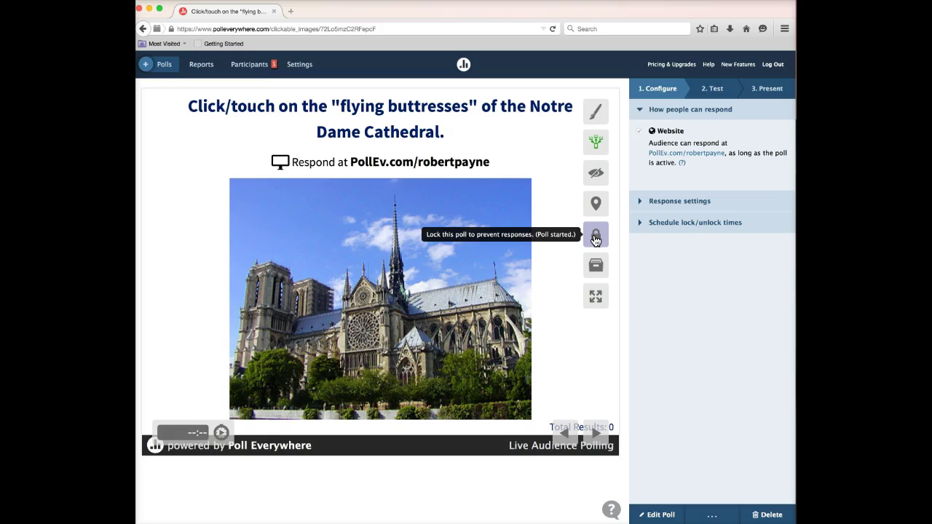
left_click(595, 268)
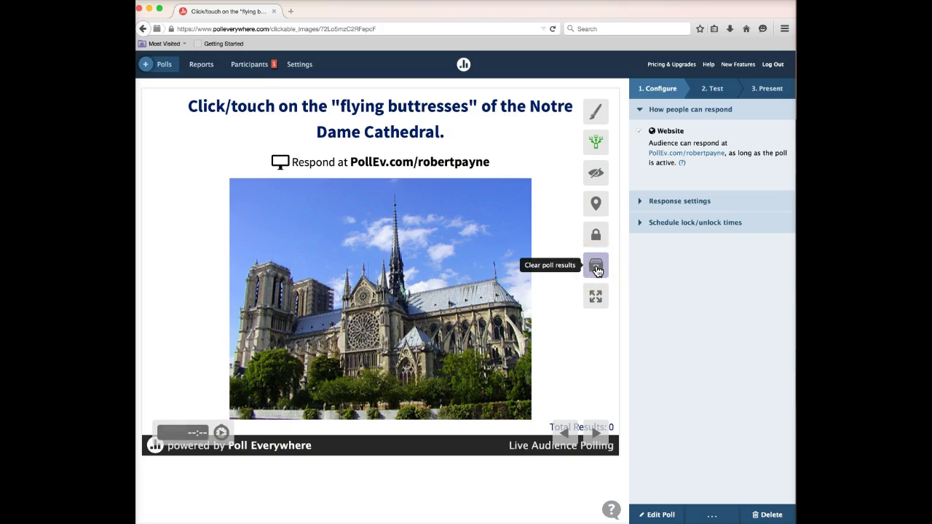
left_click(597, 302)
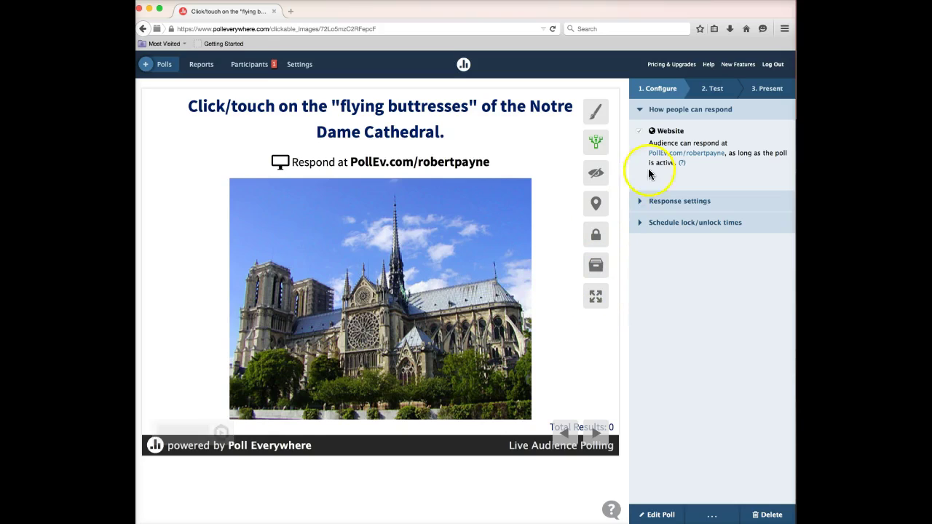
Limit each person to responding up to 2 times, and return to the options for how people can respond
left_click(642, 204)
left_click(641, 166)
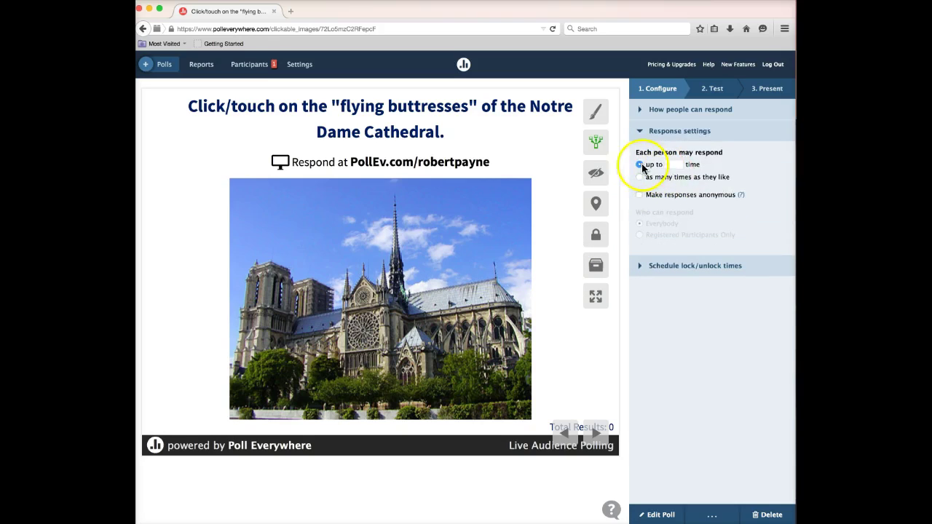
left_click(672, 165)
type("1")
left_click(673, 165)
type("2")
left_click(641, 181)
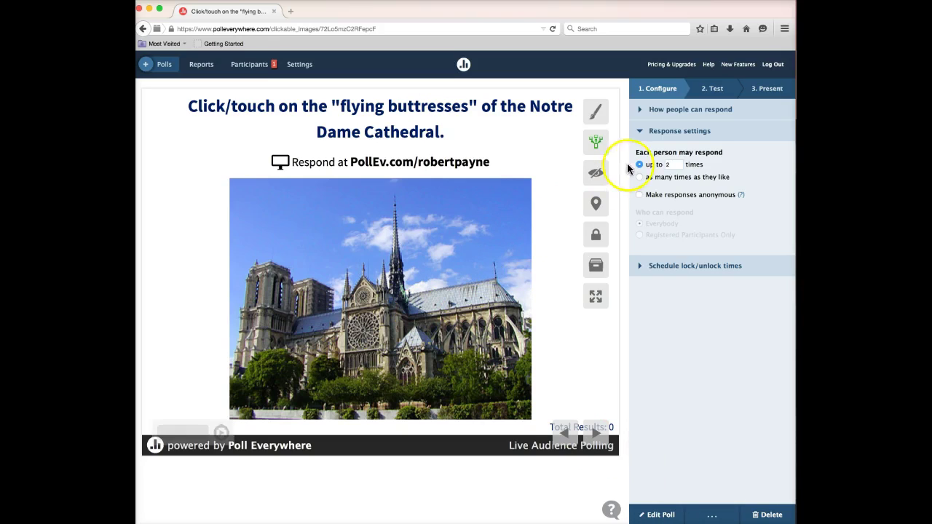
left_click(638, 110)
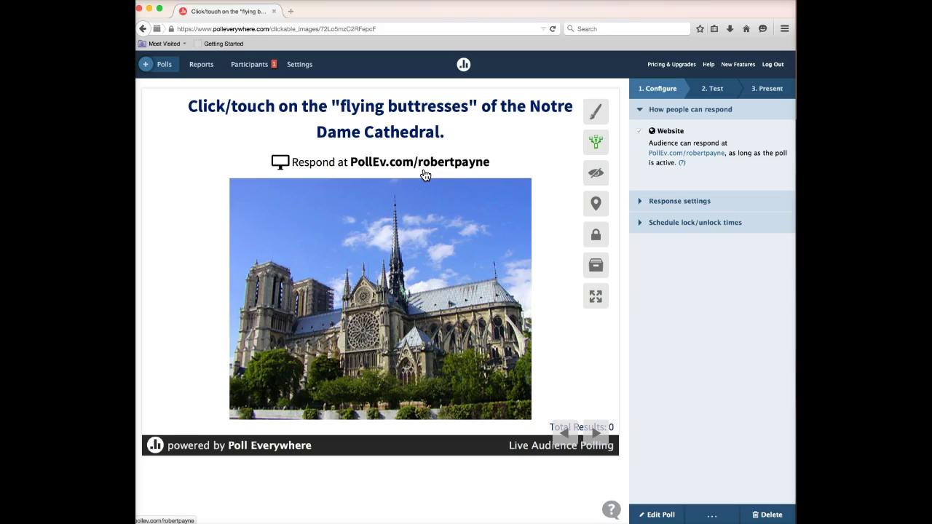
View the next poll, about communication style, and return to the Notre Dame poll
left_click(444, 240)
left_click(464, 231)
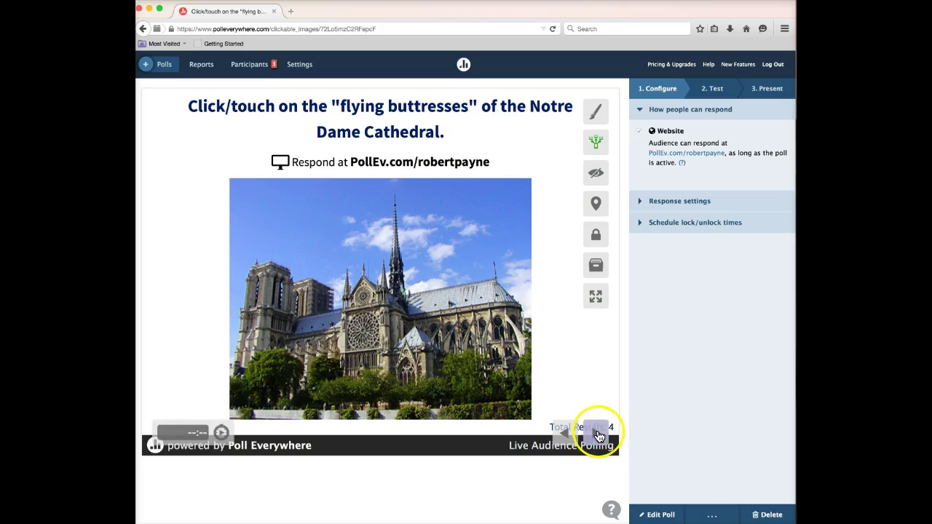
left_click(595, 207)
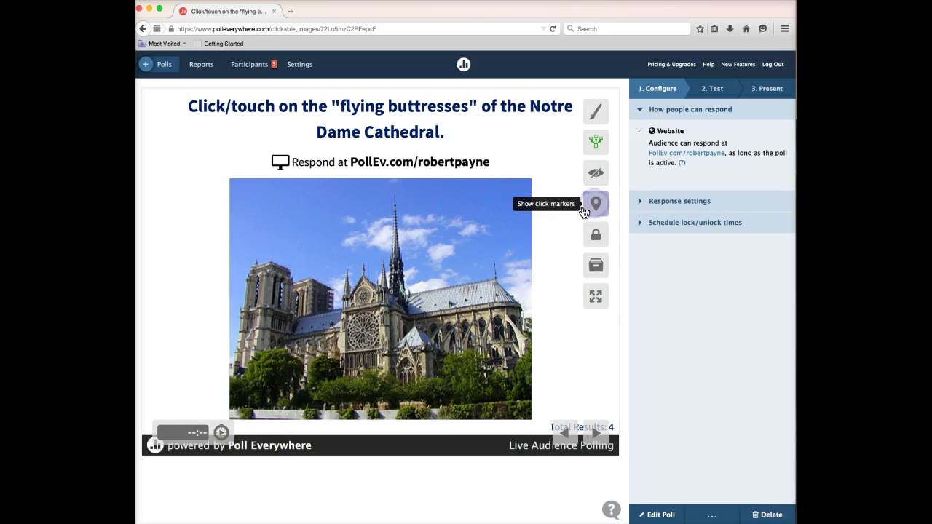
left_click(597, 434)
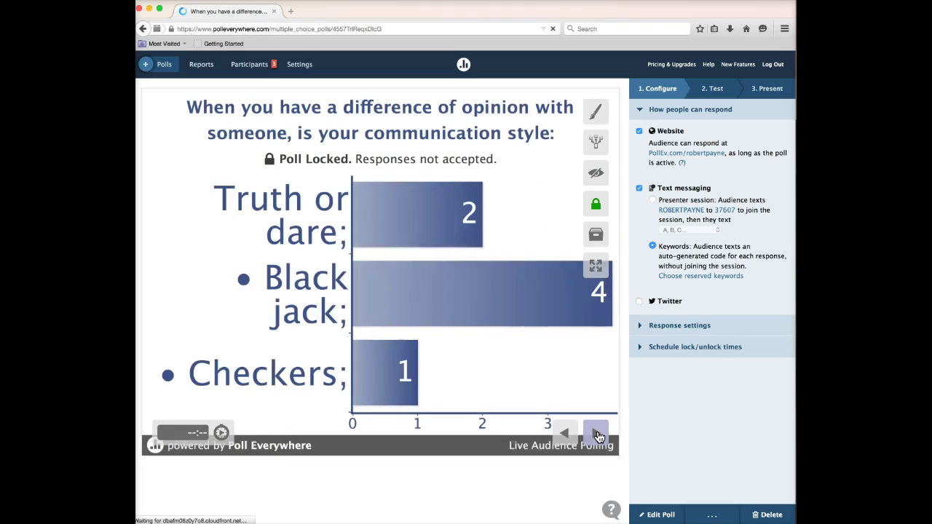
left_click(568, 433)
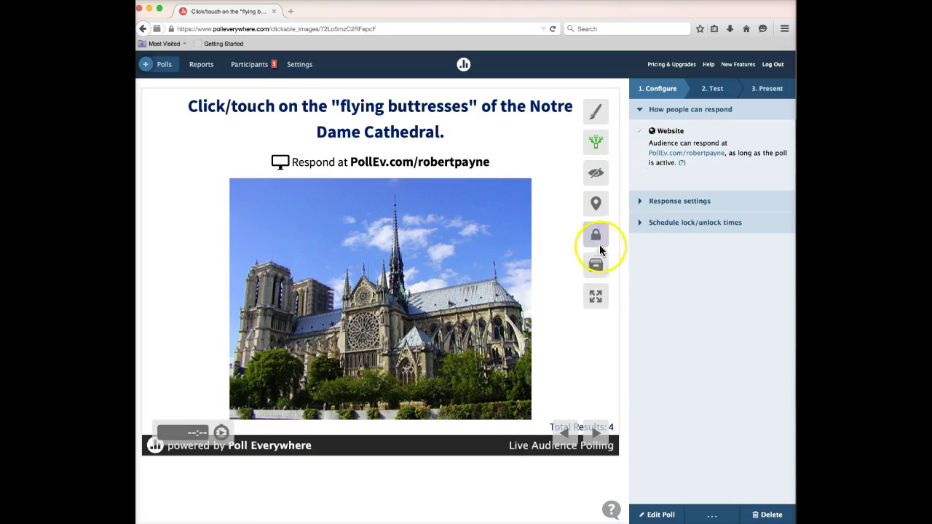
Set the poll's Clicks Received display to show the number of votes, and close Visual Settings
left_click(597, 116)
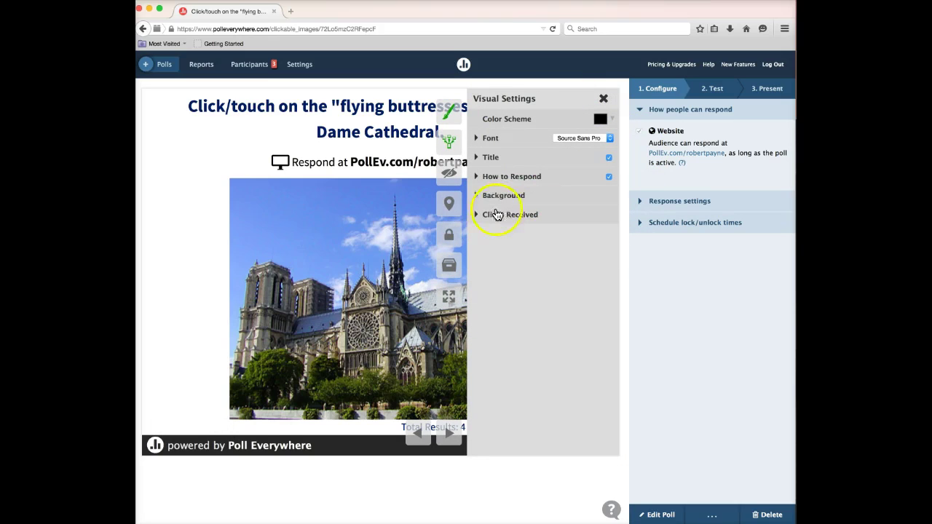
left_click(477, 216)
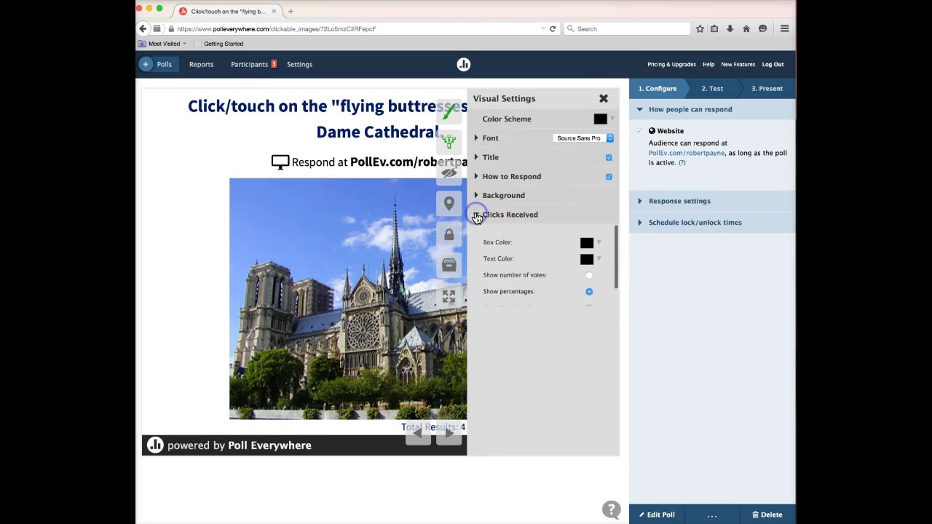
left_click(589, 276)
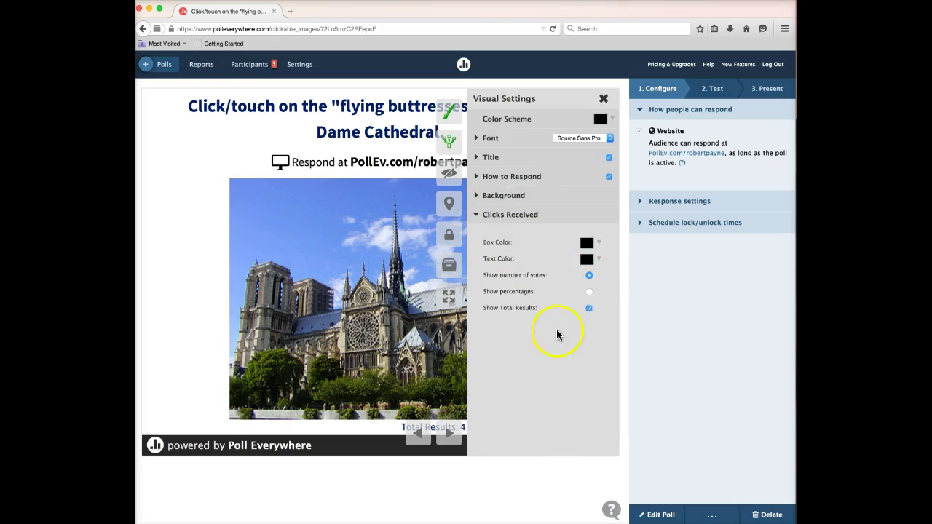
left_click(604, 98)
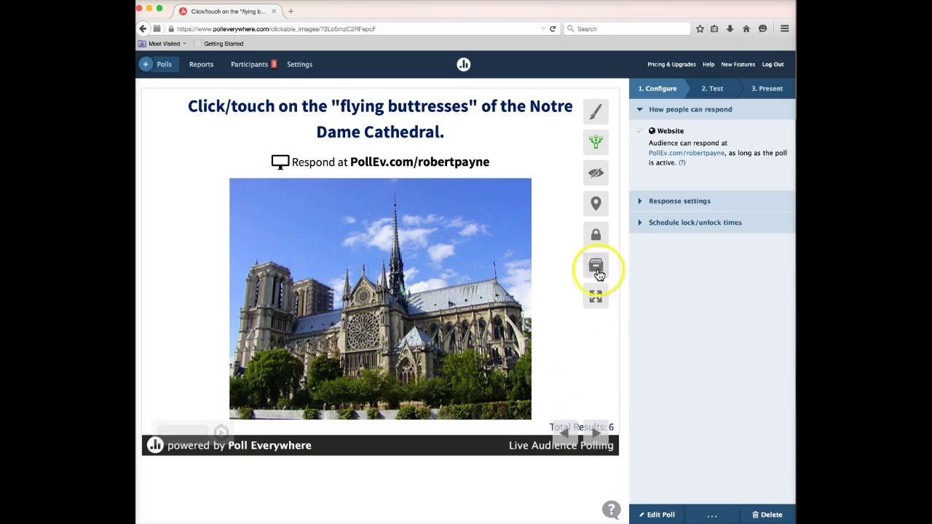
Try hiding the click regions, and show the audience's click markers on the Notre Dame image
left_click(596, 176)
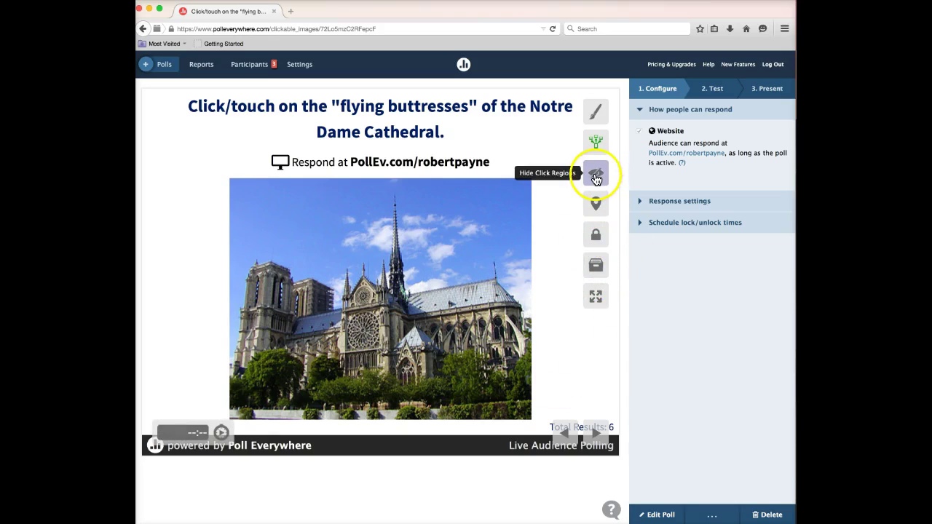
left_click(595, 176)
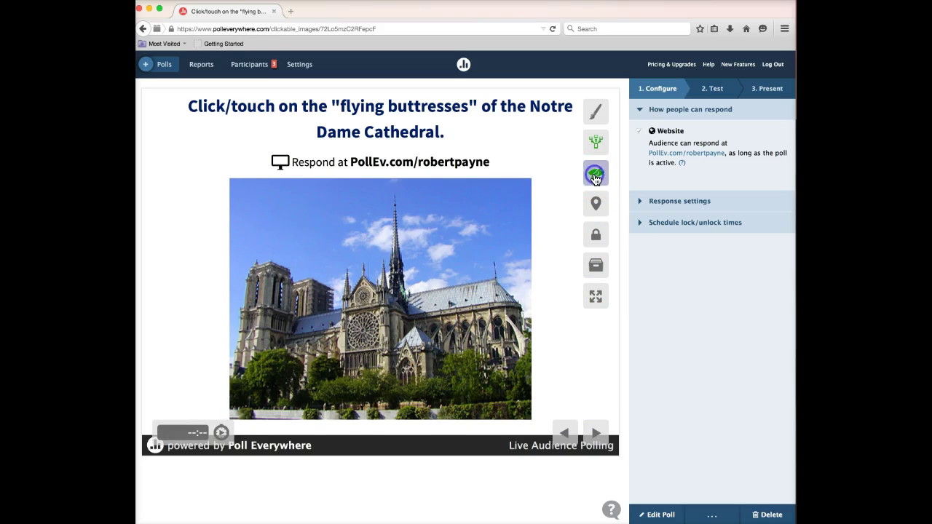
left_click(596, 205)
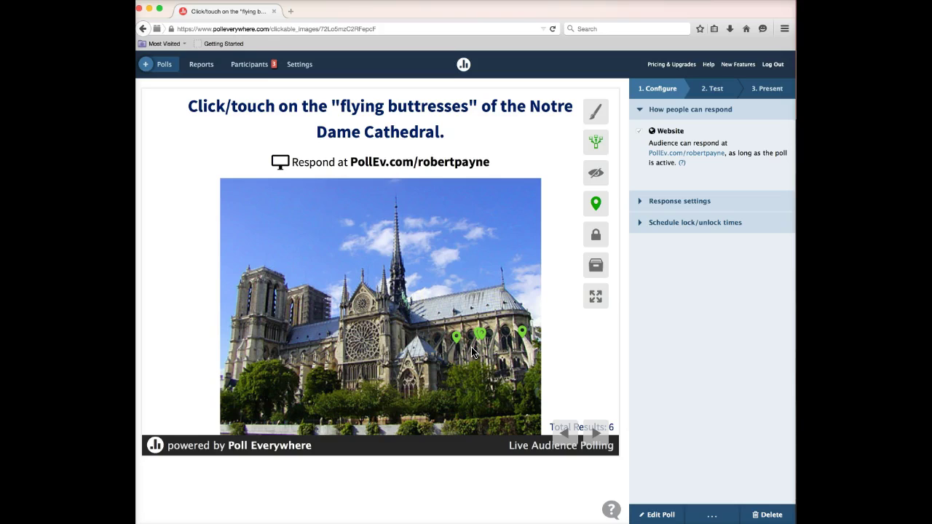
View the poll's web test preview and the instructions for presenting it
left_click(716, 90)
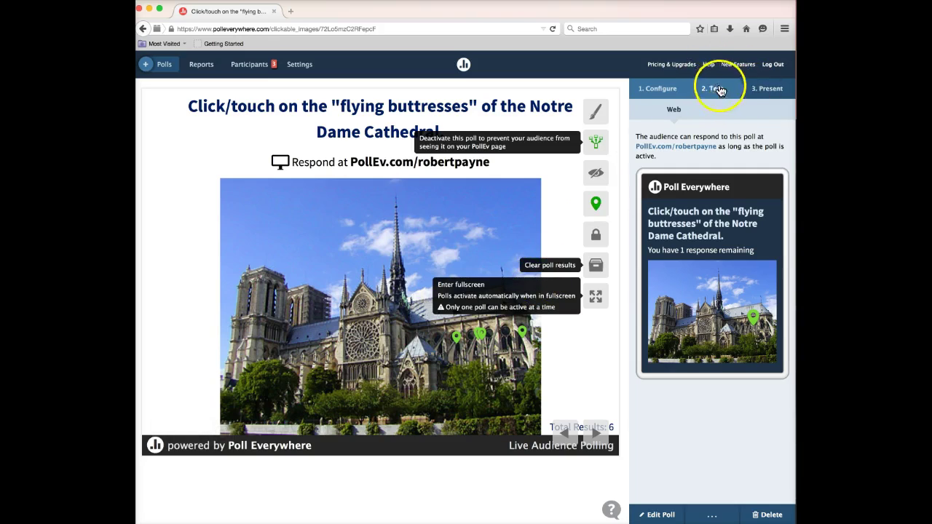
left_click(768, 93)
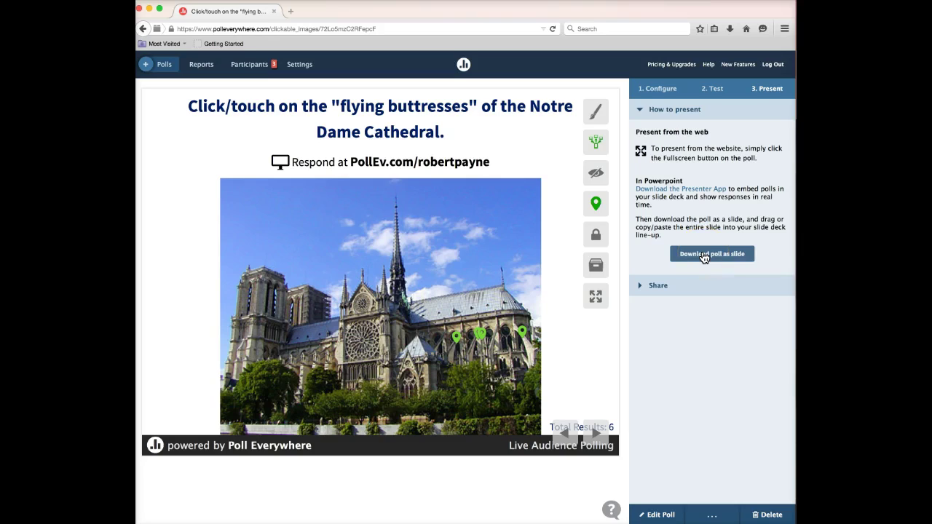
Check how people can respond to the Notre Dame poll, and find it in the My Polls list before returning to its page
left_click(657, 92)
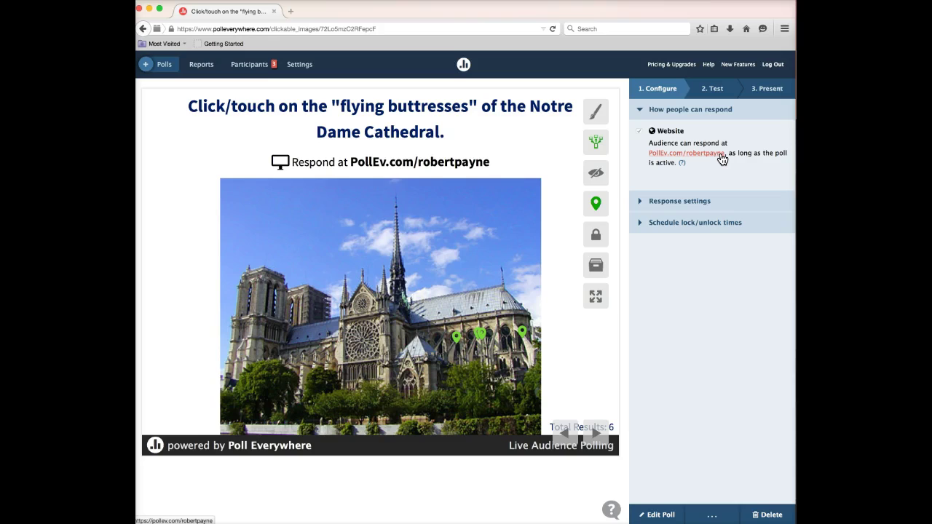
left_click(165, 65)
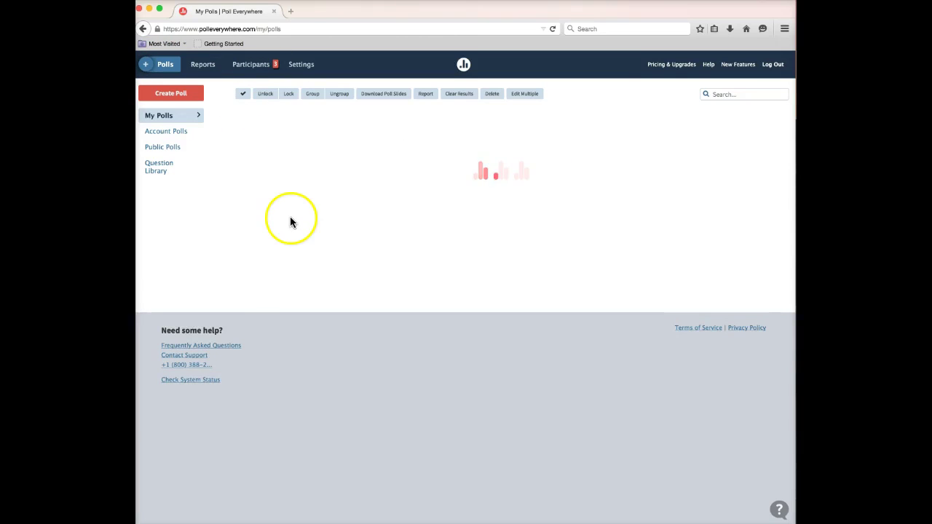
scroll(360, 309, "down", 5)
scroll(360, 308, "down", 10)
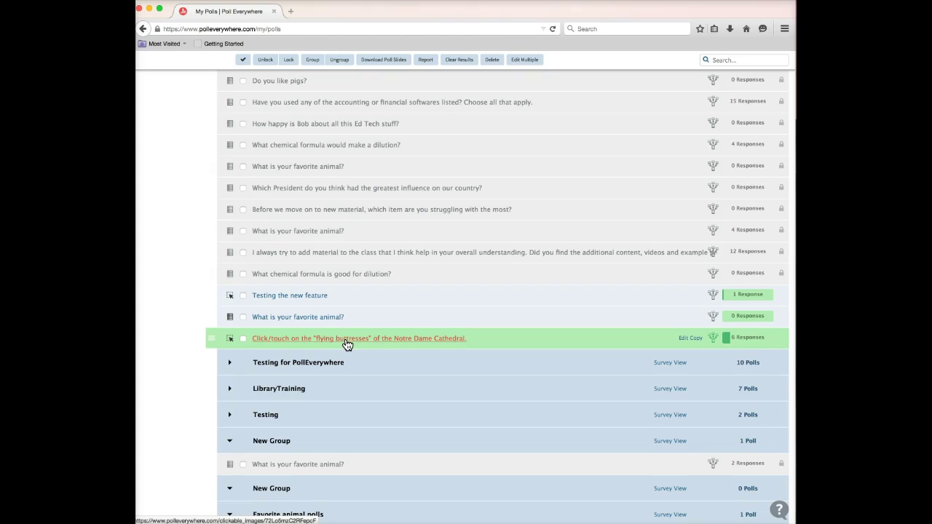
scroll(346, 343, "up", 8)
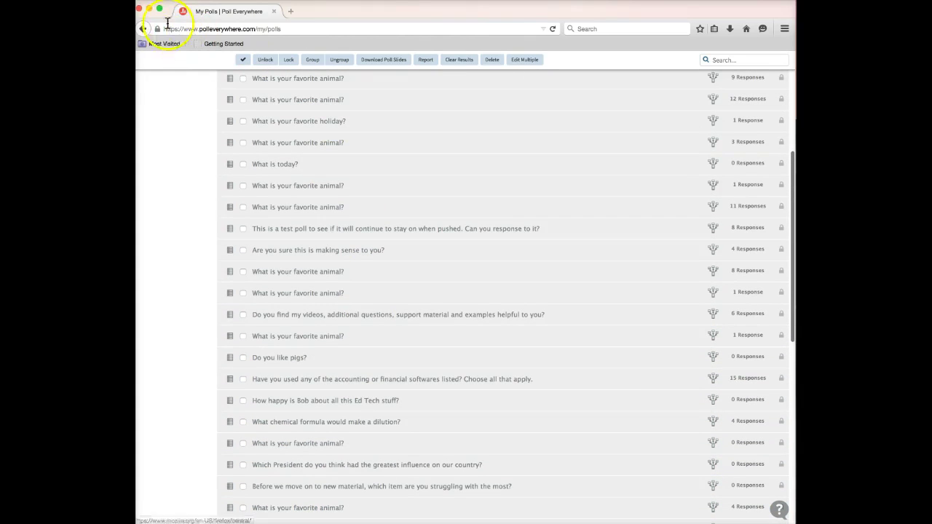
left_click(143, 29)
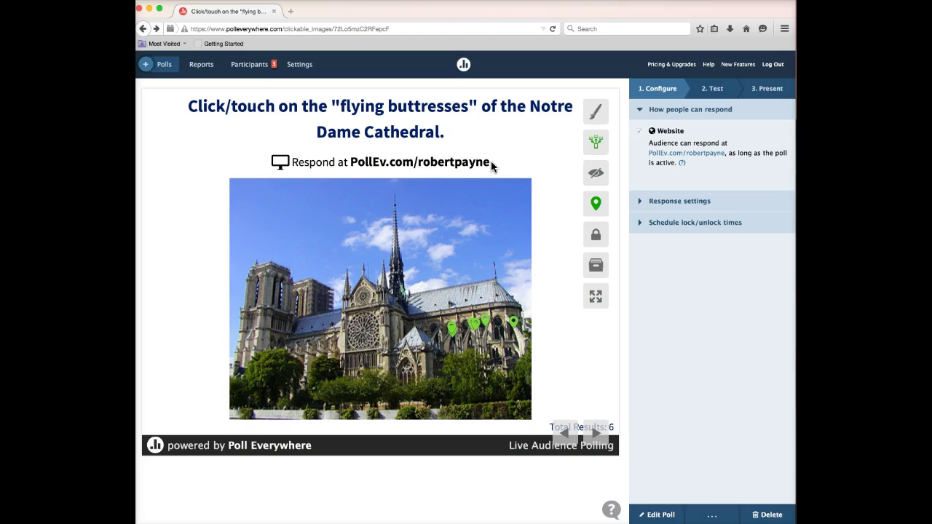
left_click(597, 146)
left_click(600, 238)
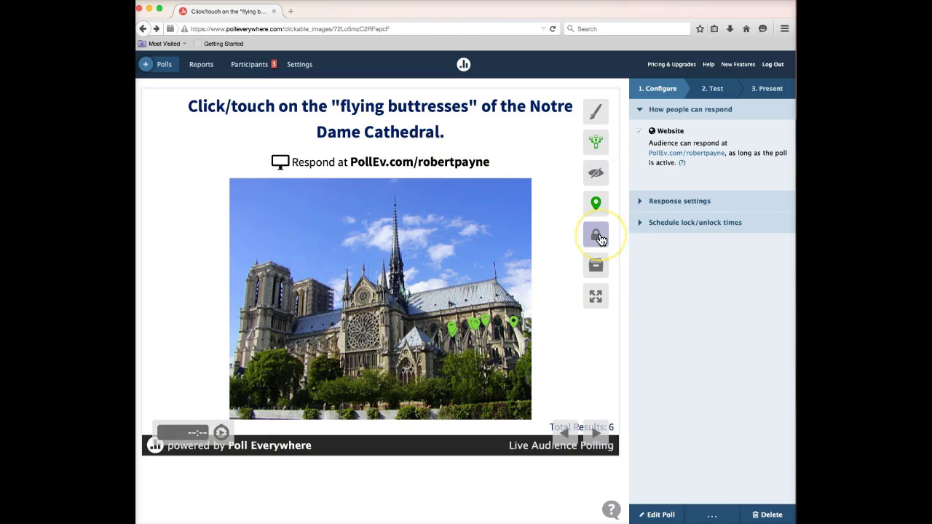